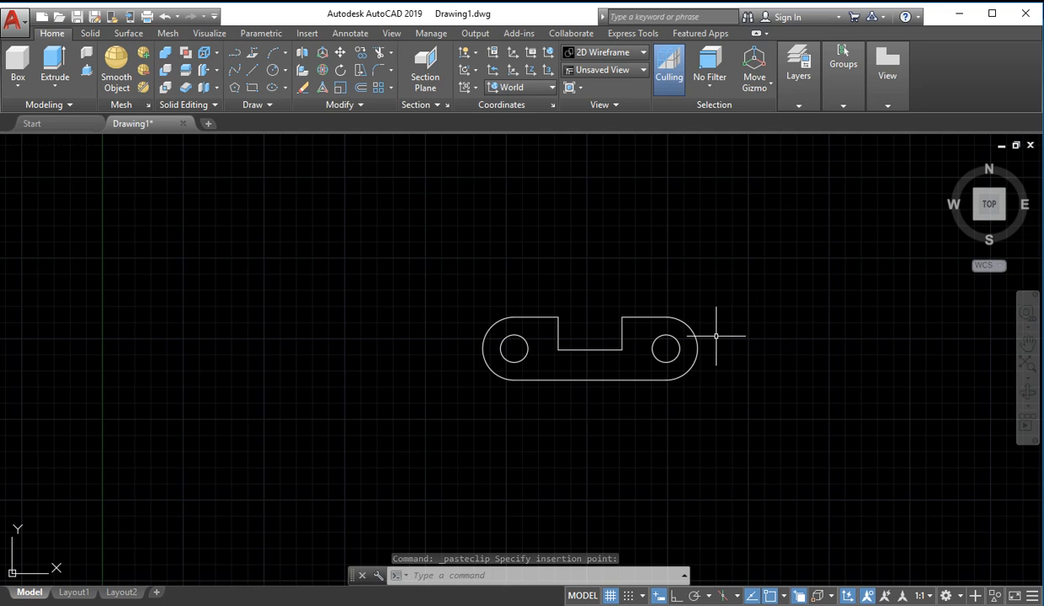
click(747, 305)
click(402, 404)
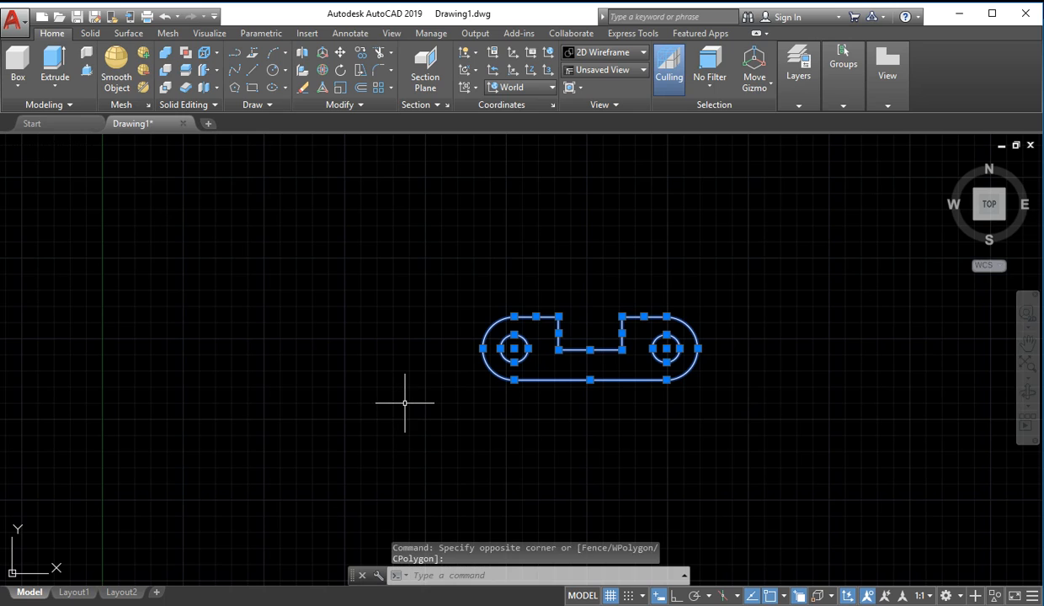
key(Escape)
key(Escape)
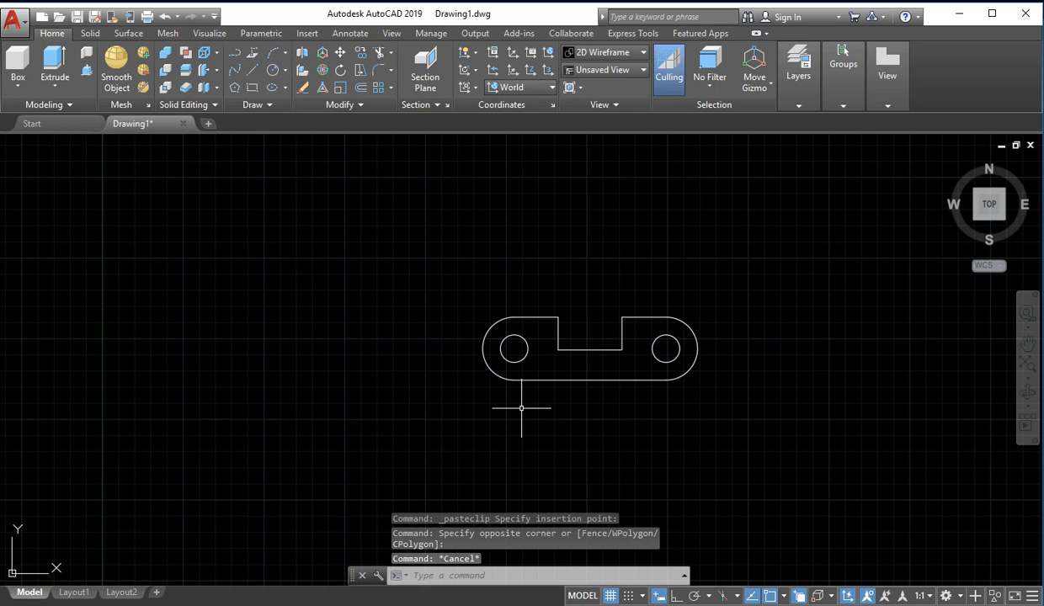
Scale the whole notched plate, including both holes, by a factor of 5 about the notch's upper-left corner
text(s)
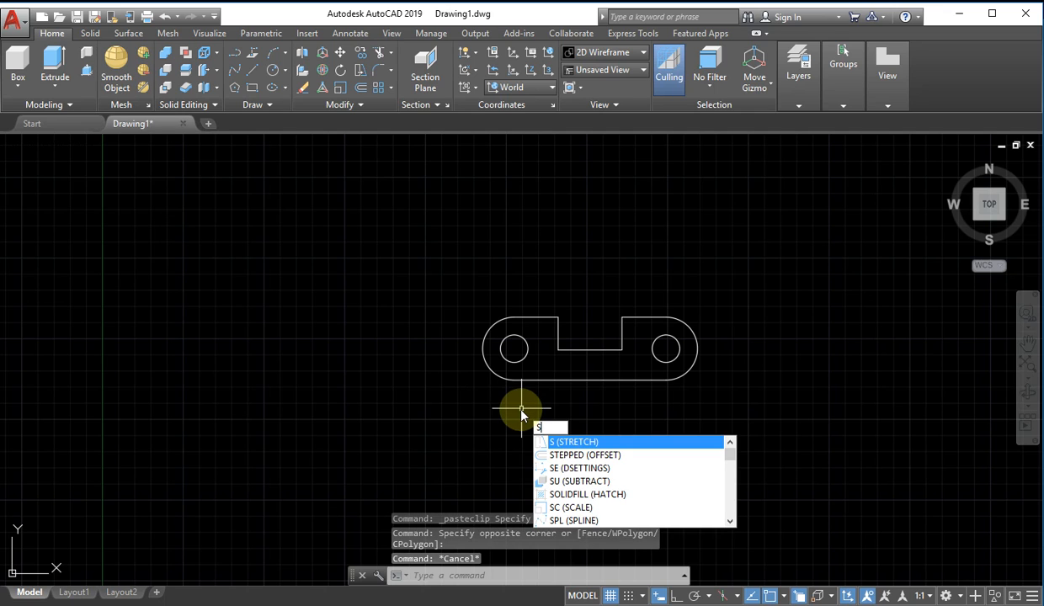
text(c)
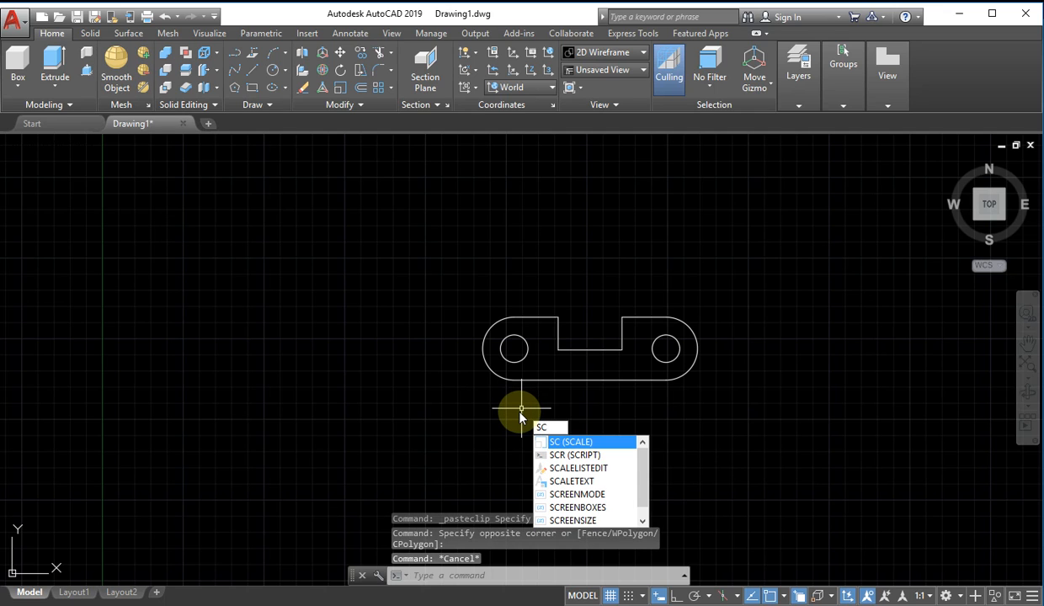
click(562, 442)
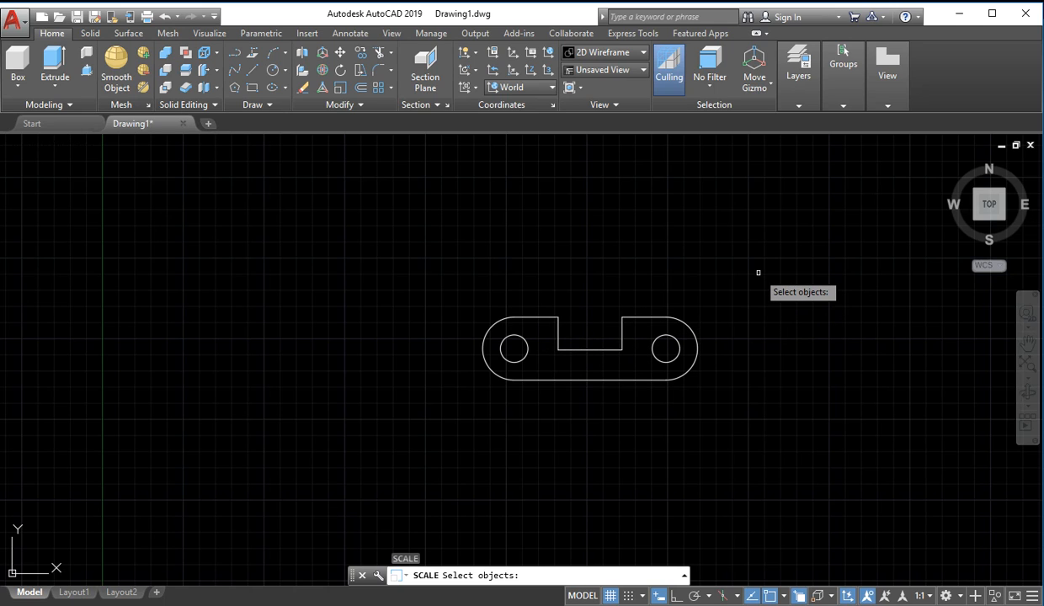
mouse_move(757, 271)
mouse_down()
mouse_move(566, 417)
mouse_move(757, 435)
mouse_move(771, 457)
mouse_up()
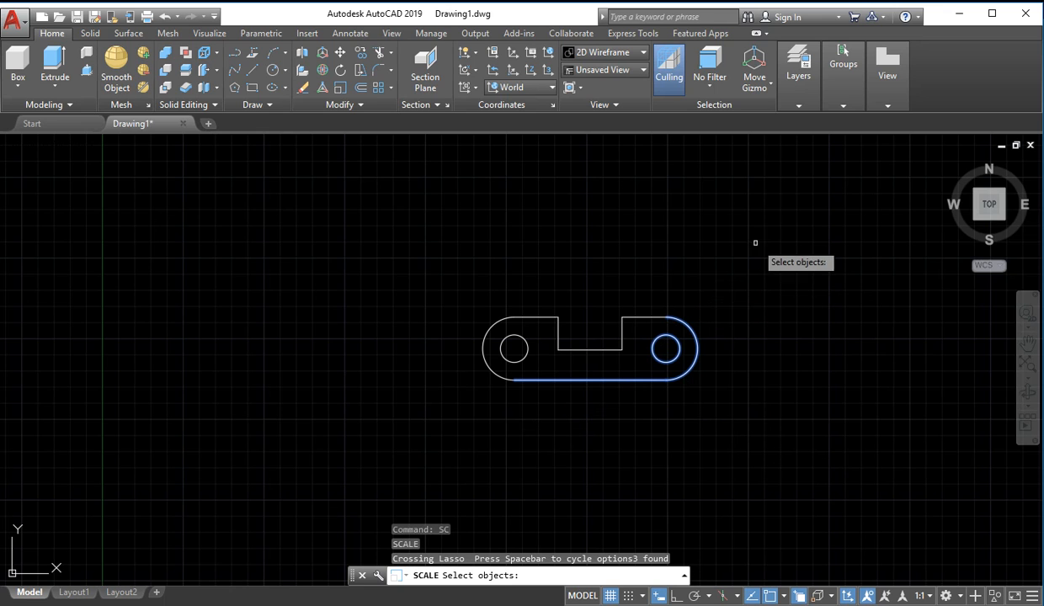
click(736, 273)
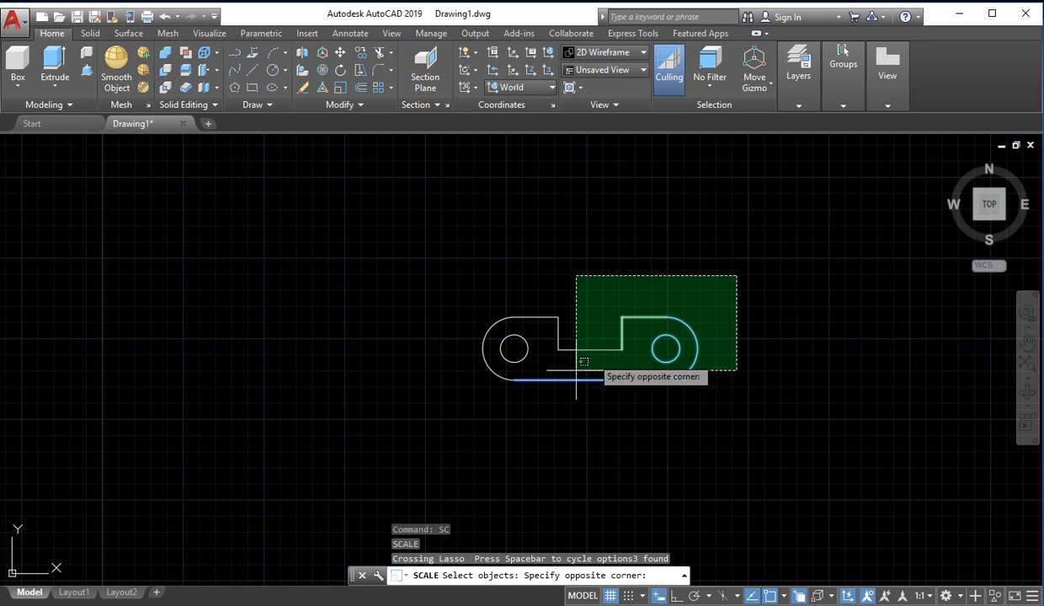
click(465, 399)
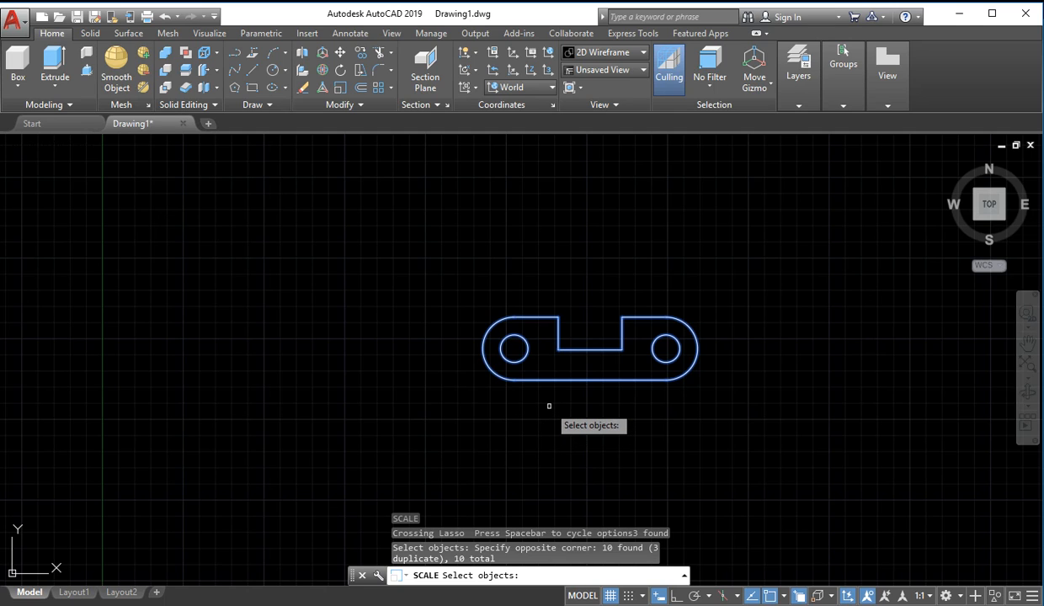
key(Return)
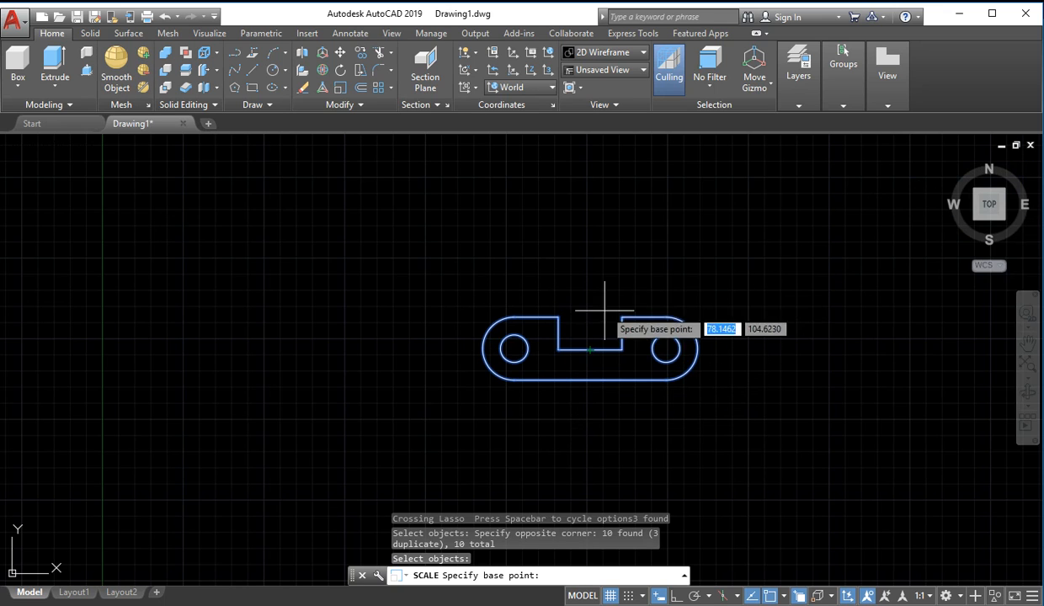
click(558, 316)
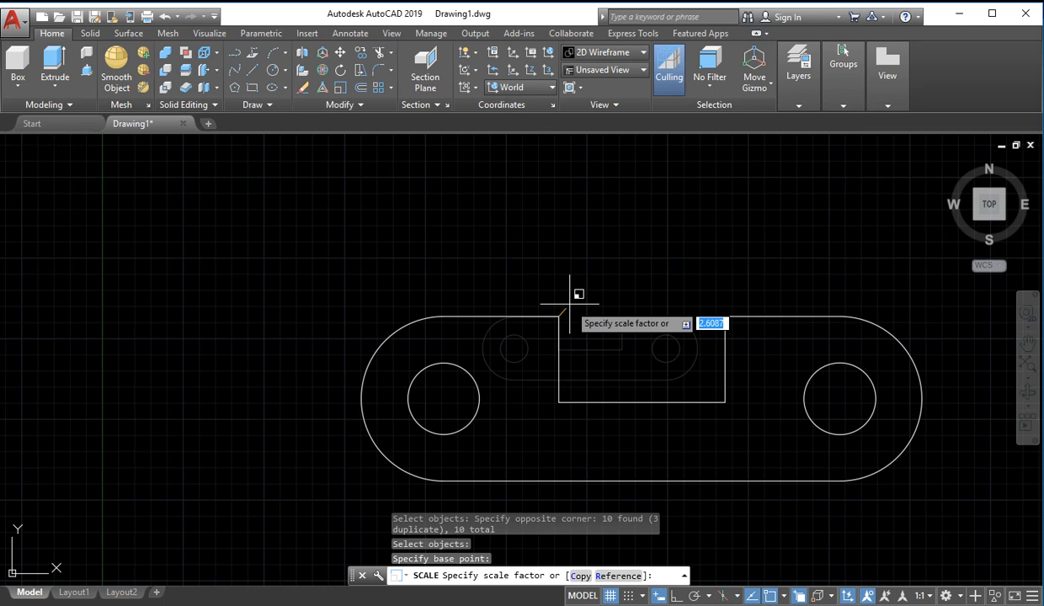
text(5)
key(Return)
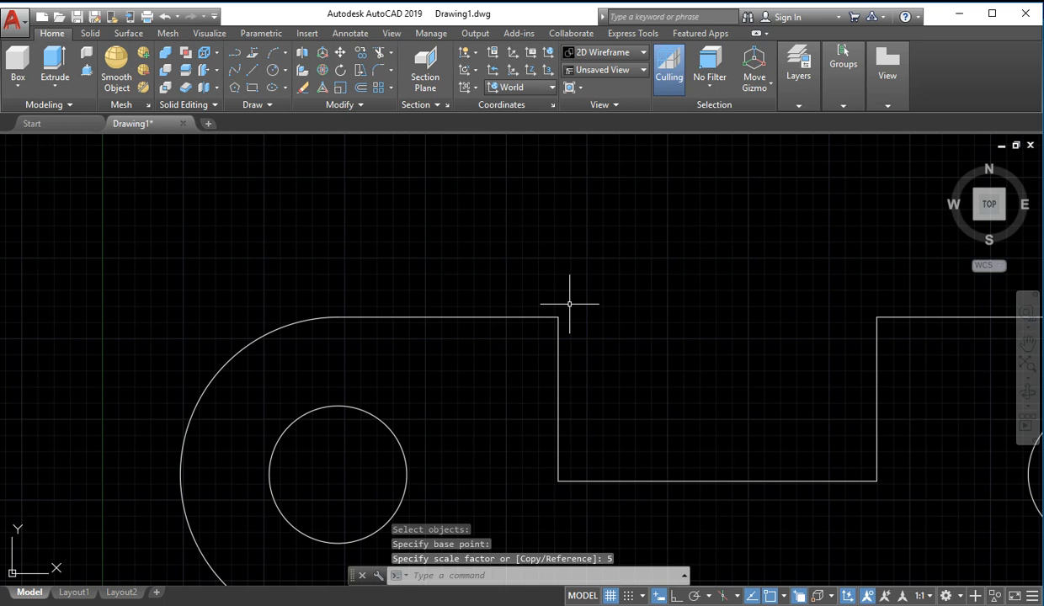
Try to scale the enlarged notched plate by a factor of -5 about the notch's upper-left corner
scroll(569, 304, down, 4)
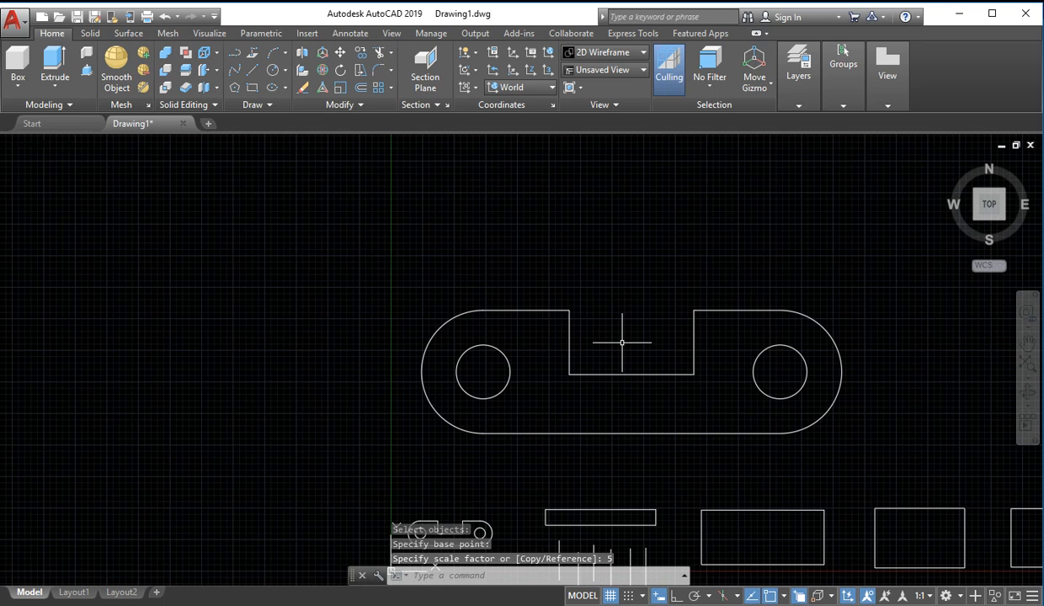
click(871, 277)
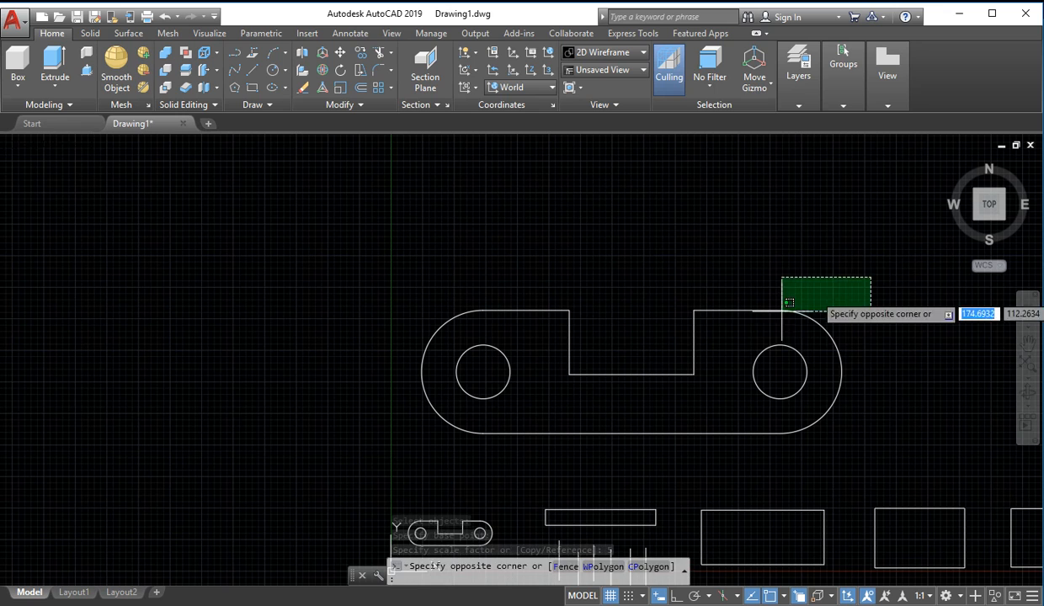
click(407, 446)
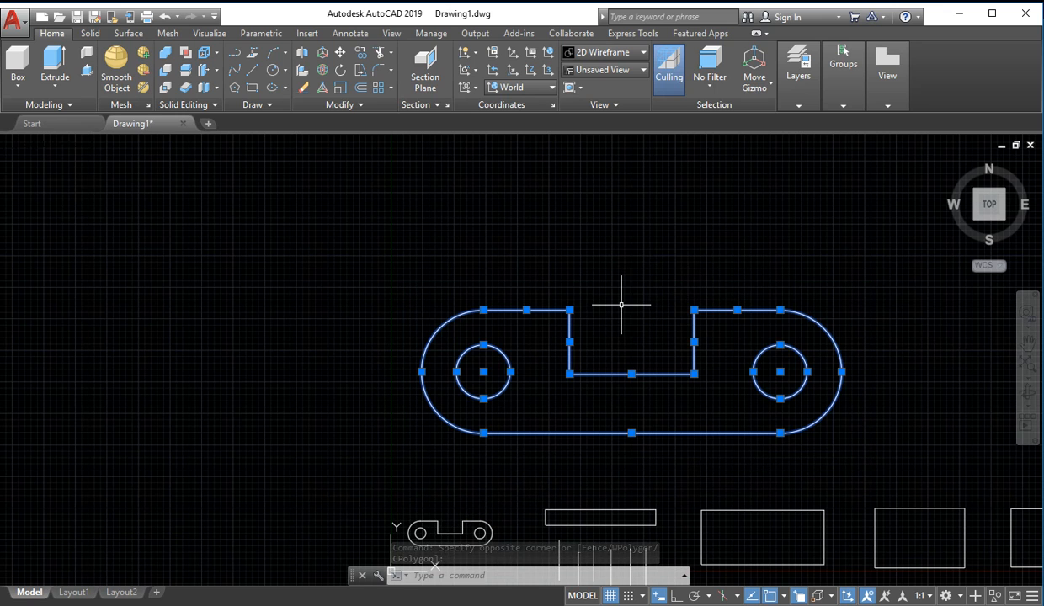
text(scv)
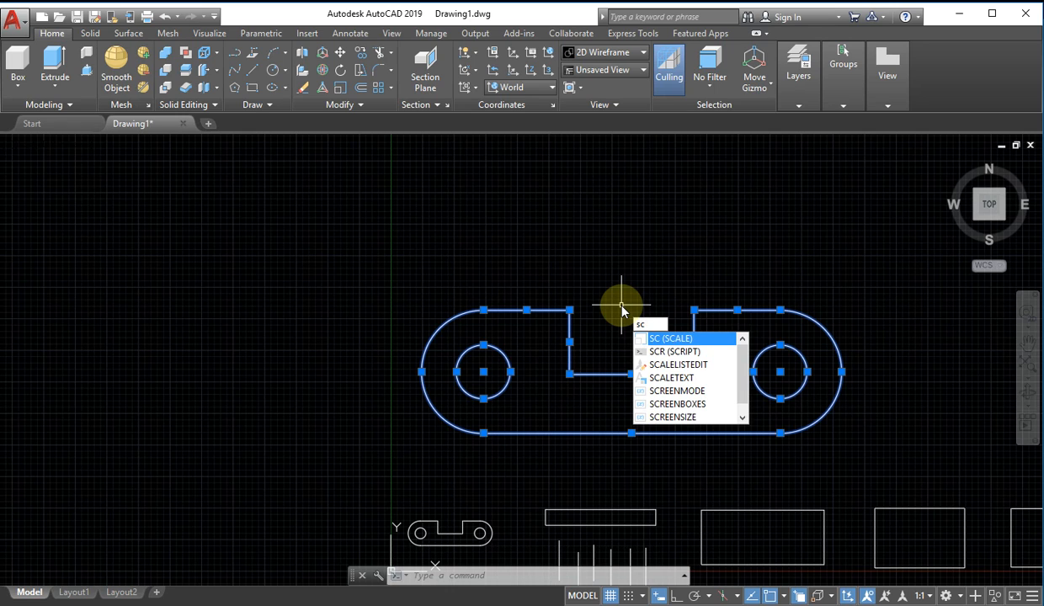
key(Return)
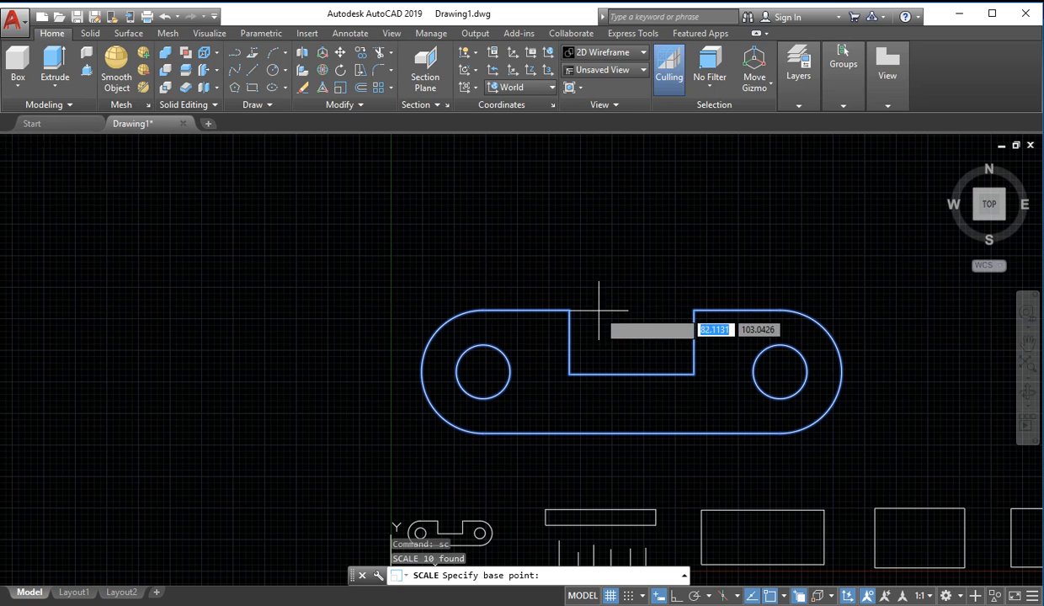
click(568, 310)
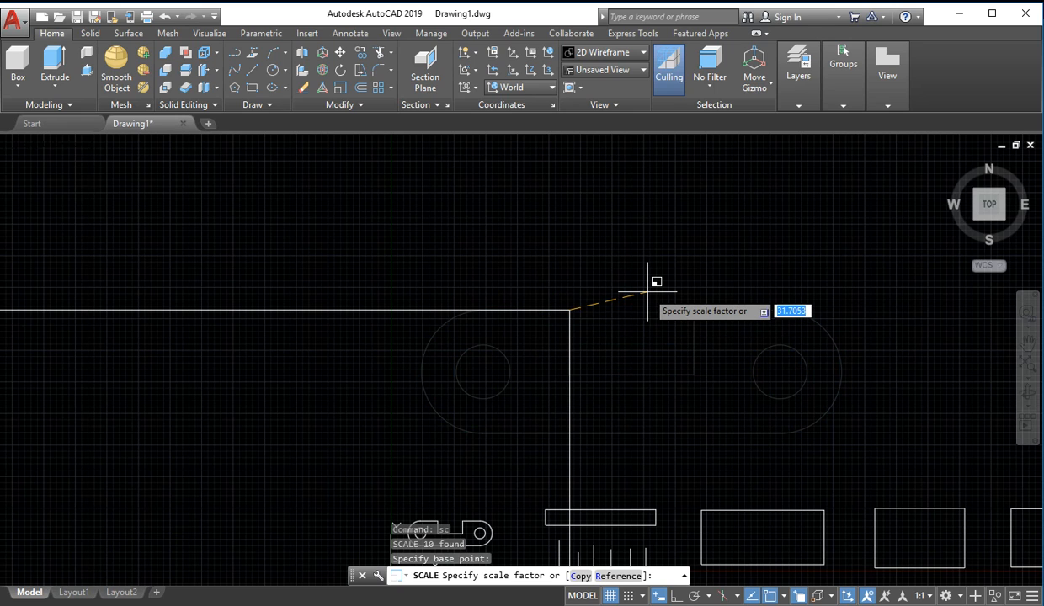
text(-5)
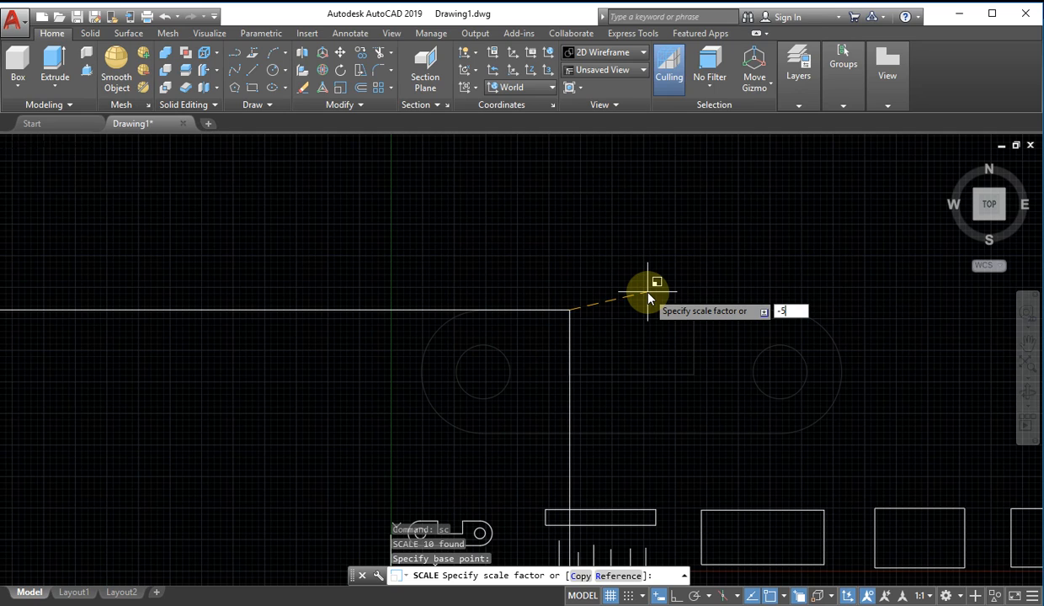
key(Return)
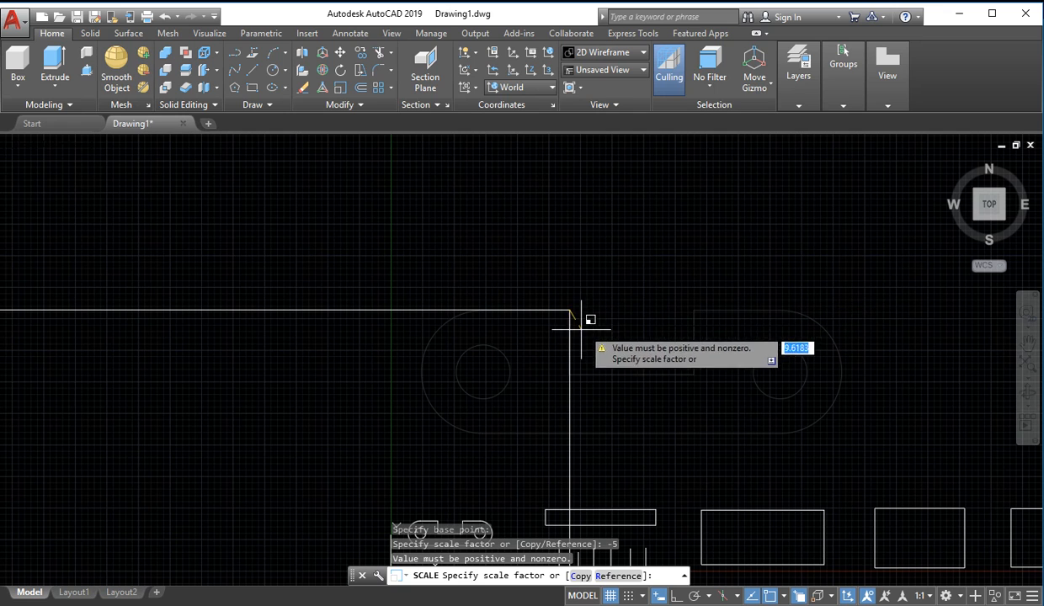
key(Escape)
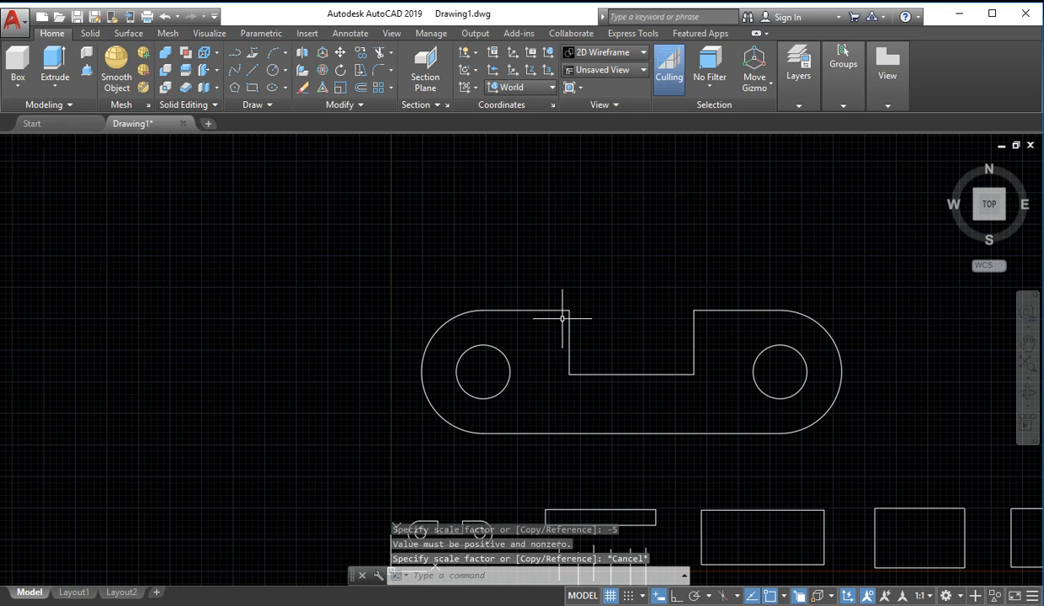
click(881, 259)
click(410, 448)
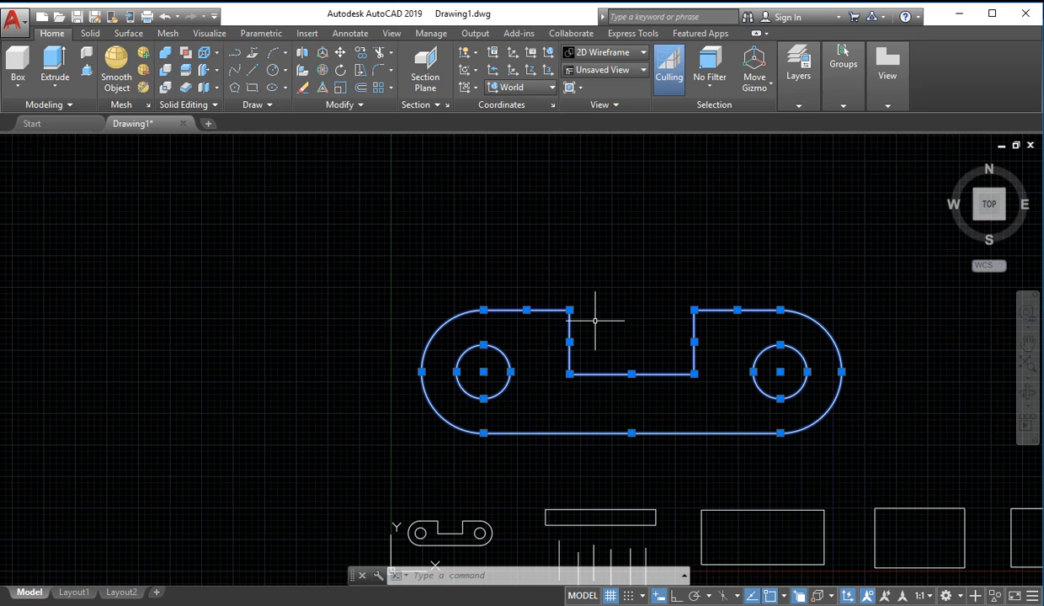
text(sc)
key(Return)
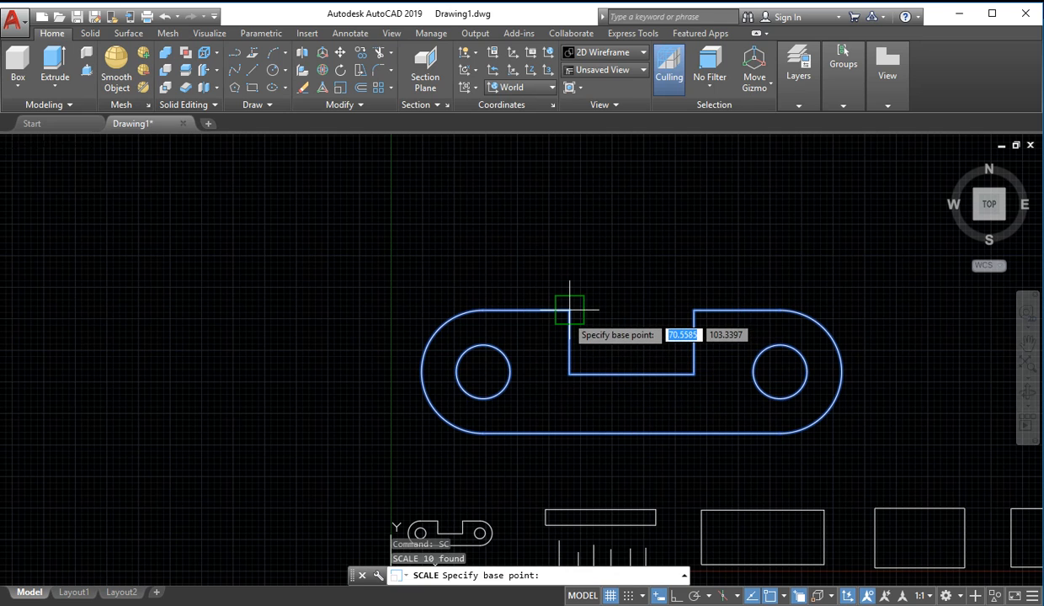
click(569, 309)
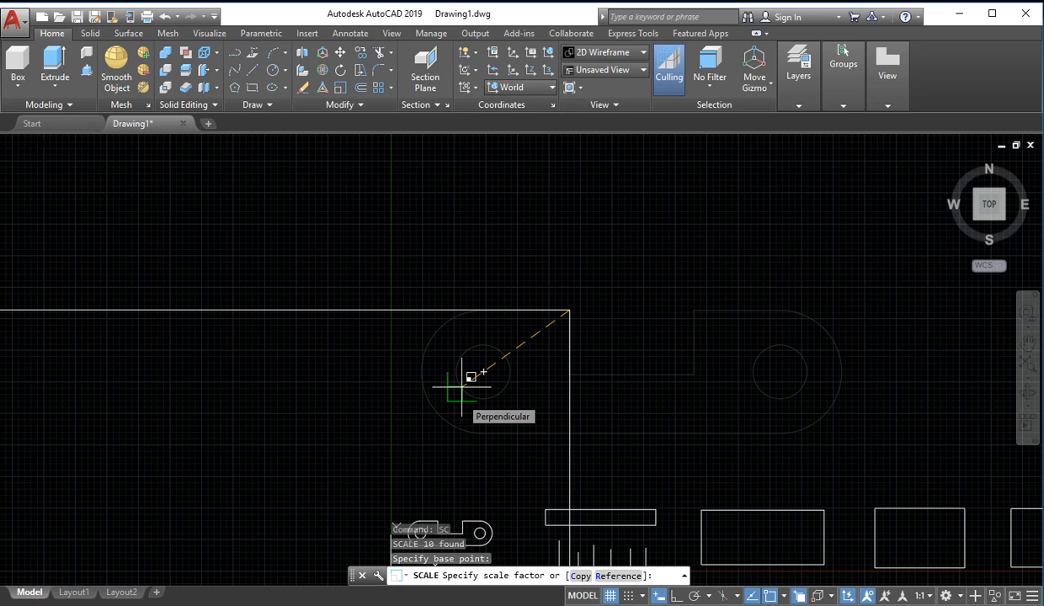
key(Escape)
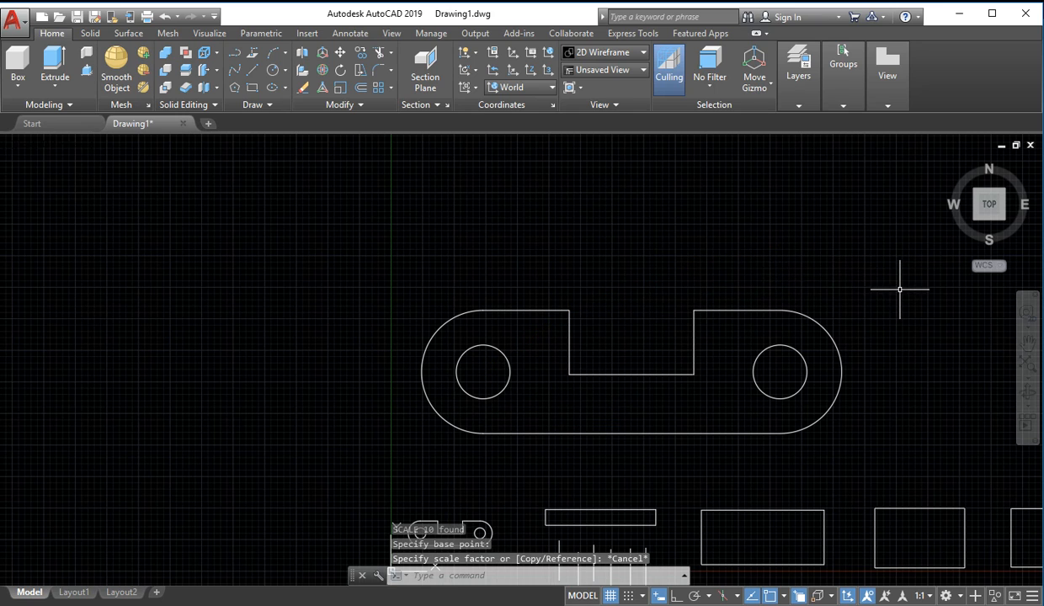
Delete the enlarged notched plate together with its two holes
click(866, 273)
click(418, 455)
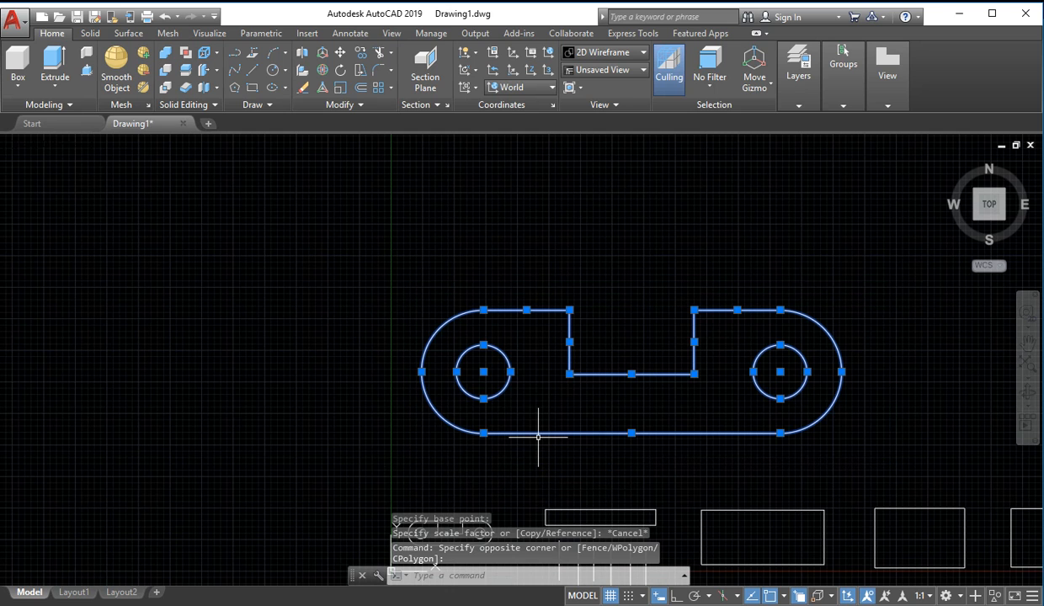
key(Delete)
scroll(455, 484, down, 2)
scroll(531, 480, up, 2)
scroll(518, 473, up, 1)
middle_drag(519, 473, 577, 287)
scroll(523, 384, up, 2)
mouse_move(549, 390)
middle_down()
mouse_move(564, 393)
mouse_move(291, 286)
middle_up()
scroll(291, 286, down, 3)
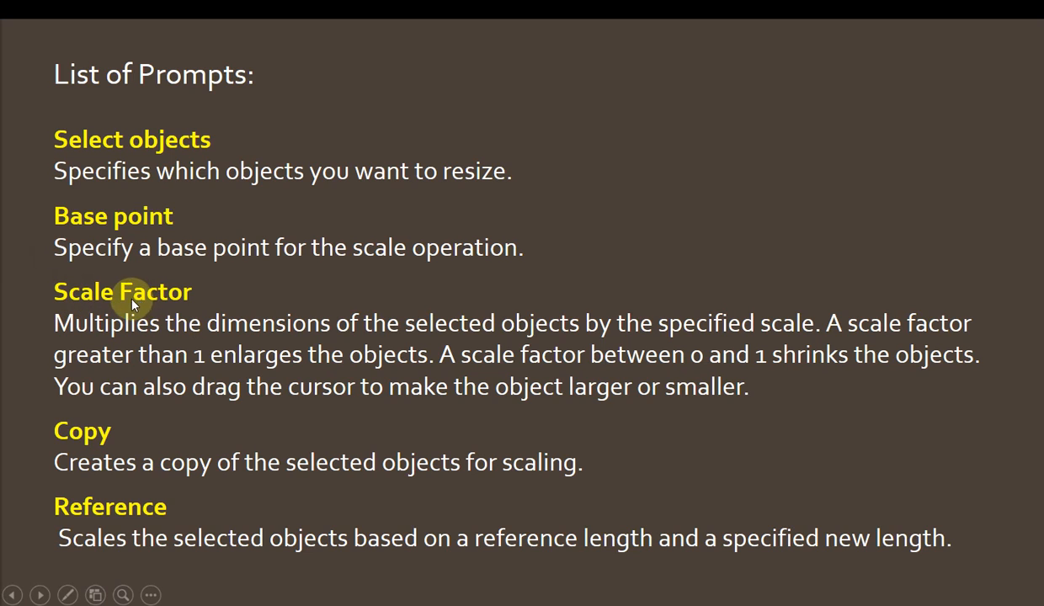
scroll(126, 400, down, 2)
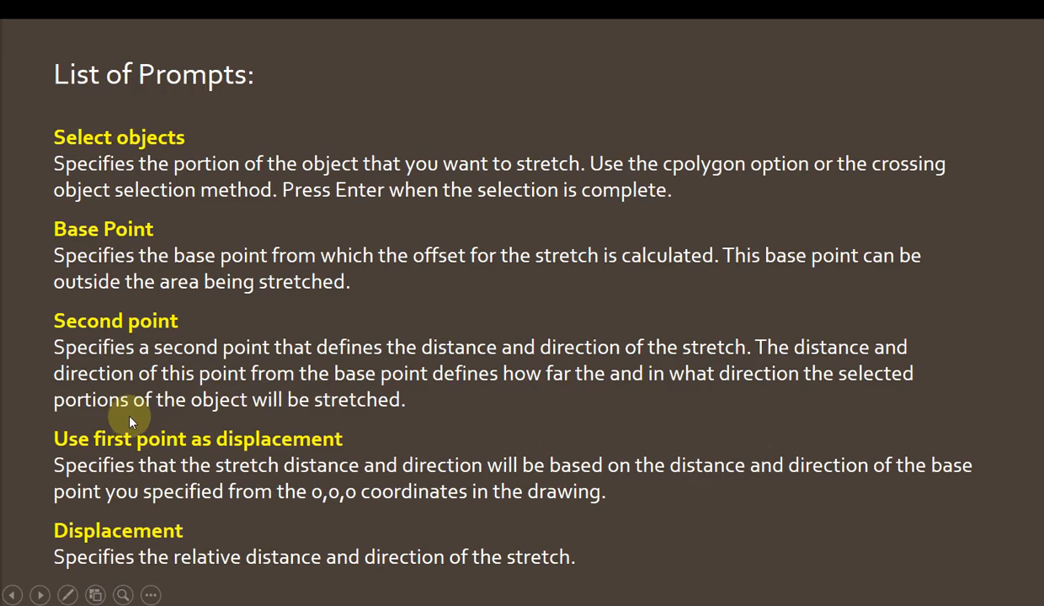
scroll(125, 402, up, 1)
scroll(115, 402, up, 2)
scroll(113, 402, up, 1)
scroll(114, 402, down, 2)
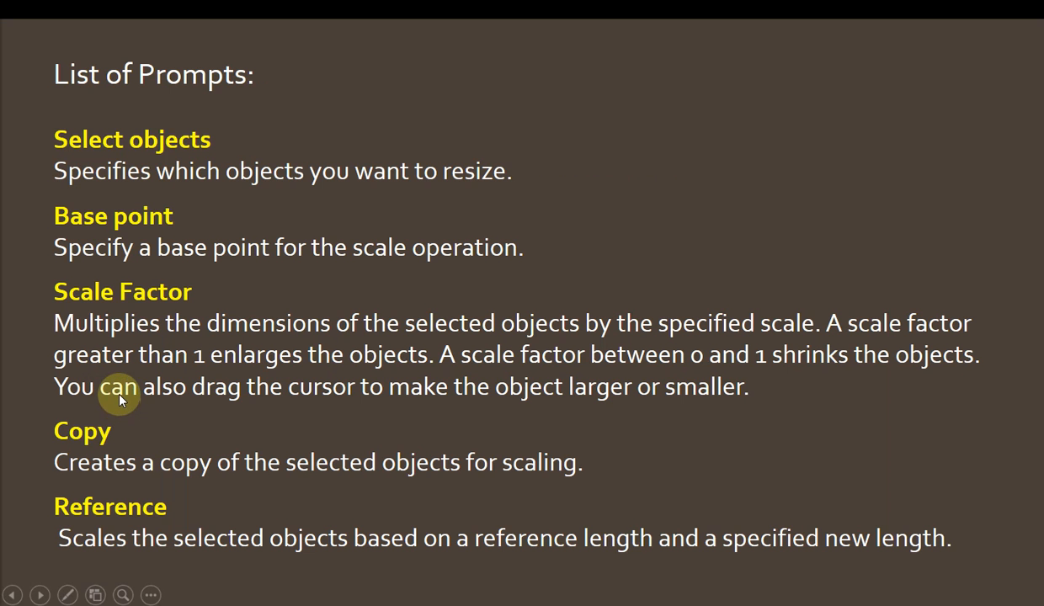
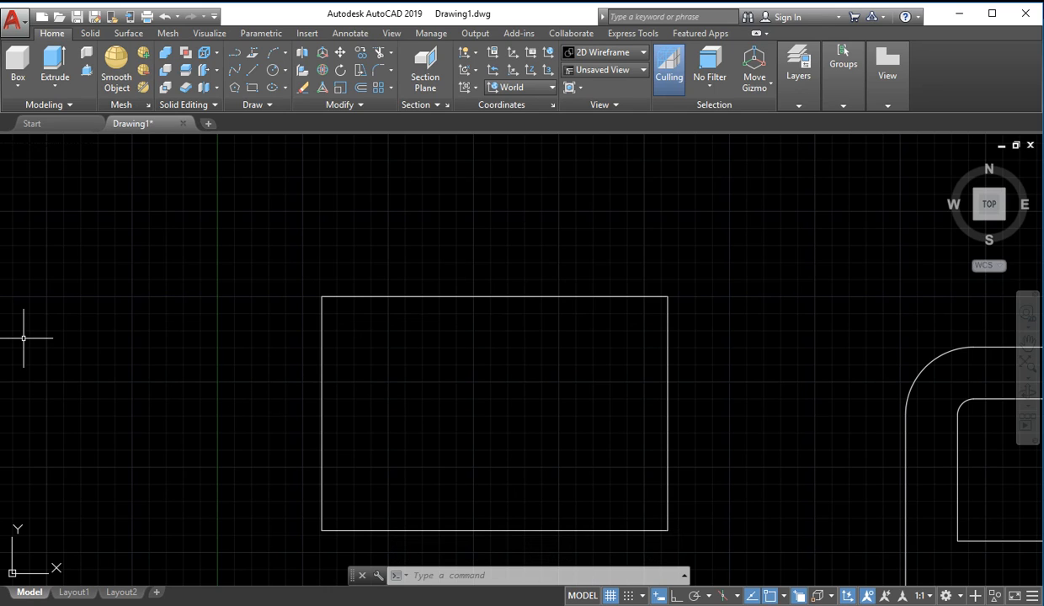
text(CHA)
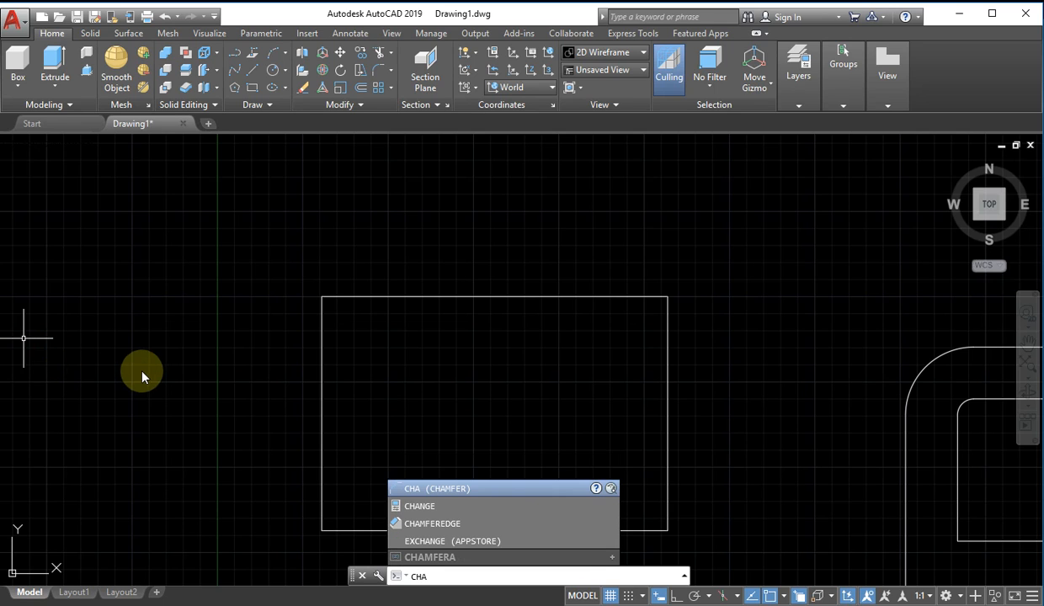
key(Escape)
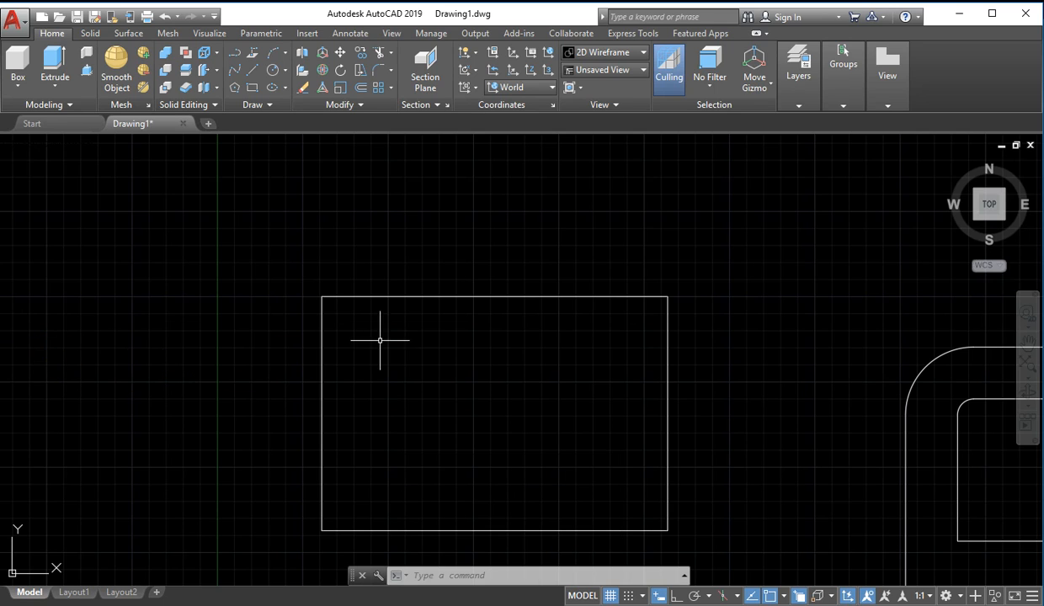
click(450, 343)
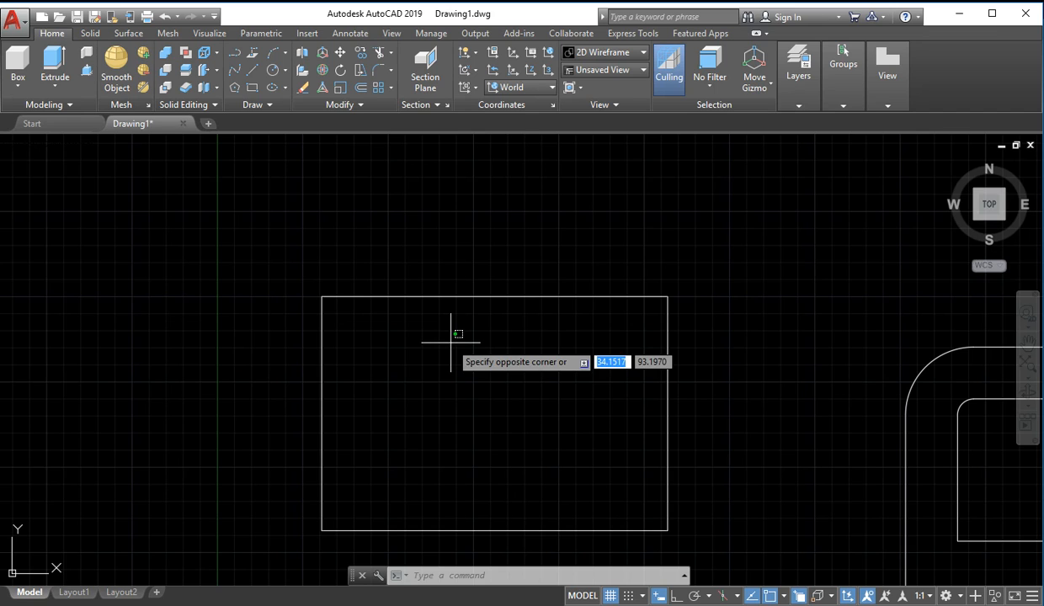
key(Escape)
Chamfer the rectangle's upper-left corner with a first distance of 20 along the top edge and a second distance of 15 along the left edge
text(ch)
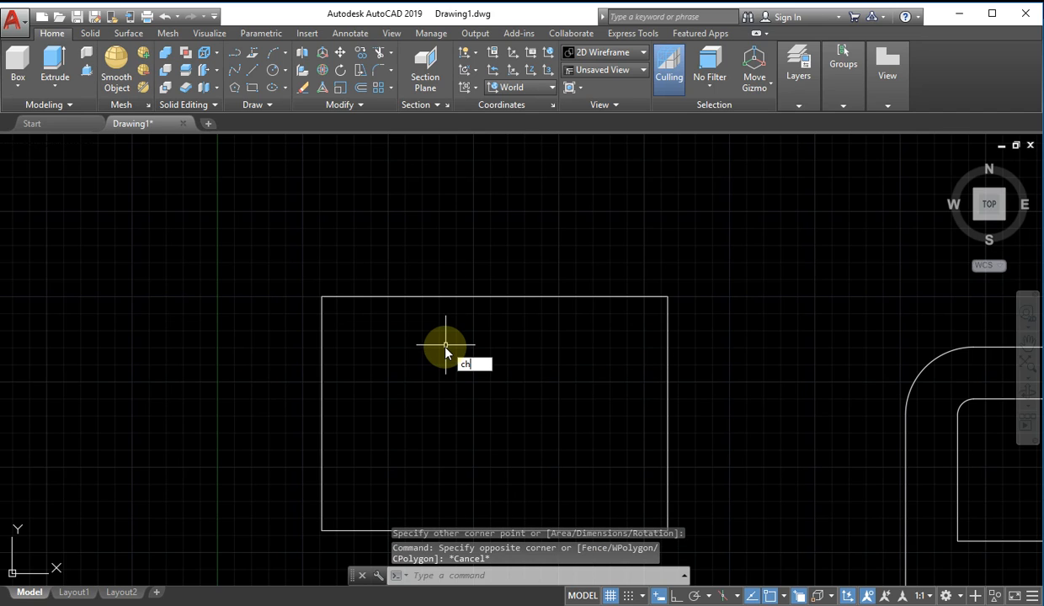
text(a)
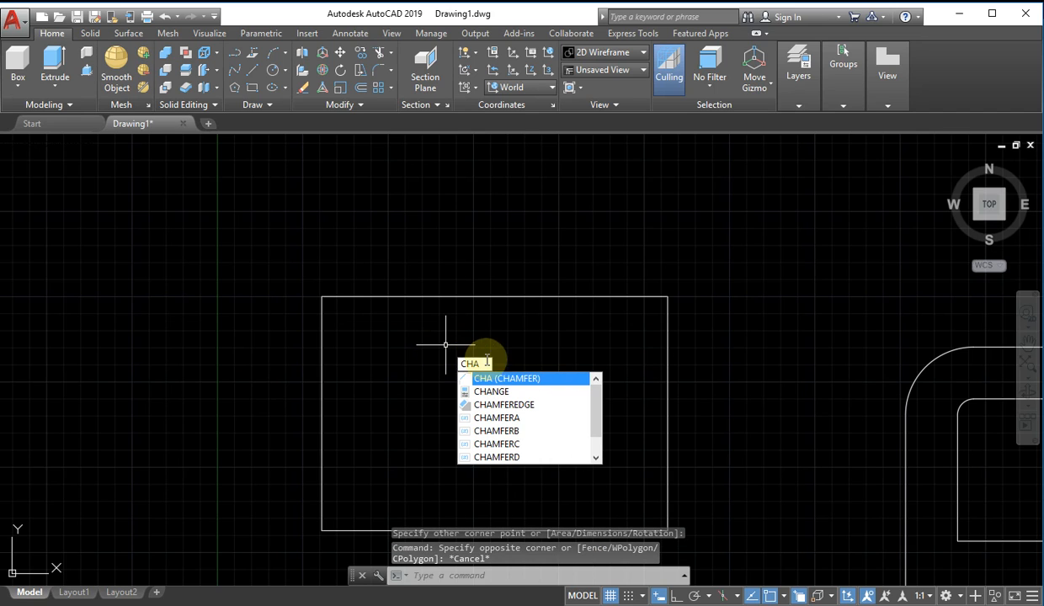
click(522, 377)
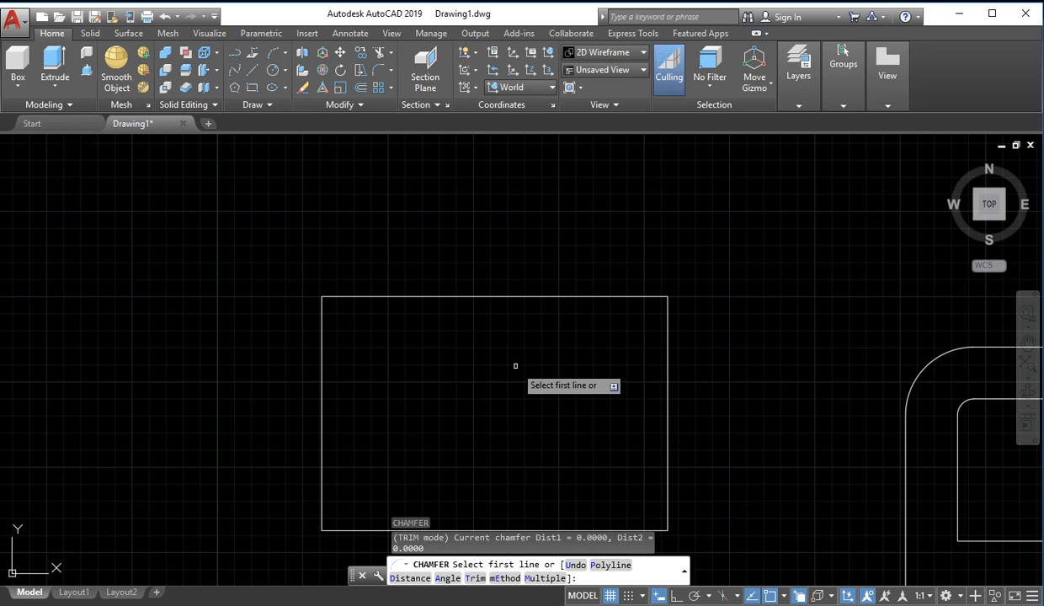
text(d)
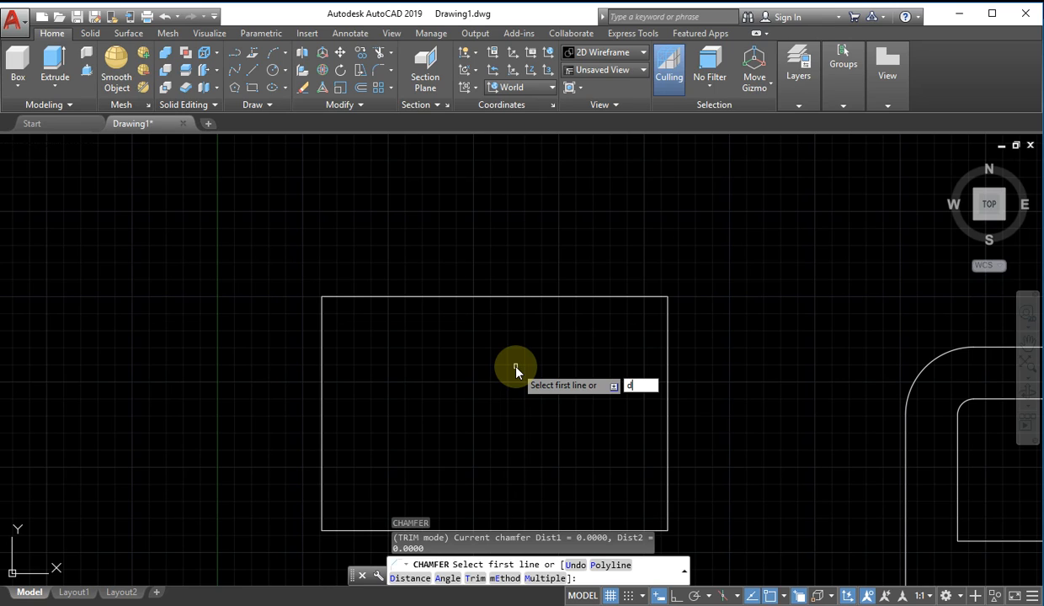
key(Return)
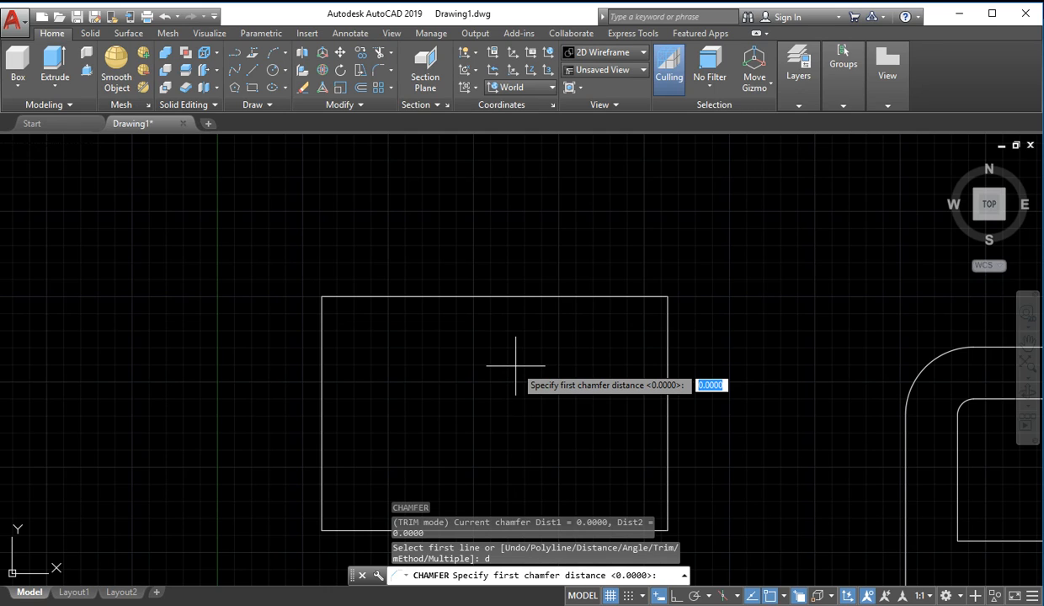
text(2-p0)
key(BackSpace)
key(BackSpace)
key(BackSpace)
text(0)
key(Return)
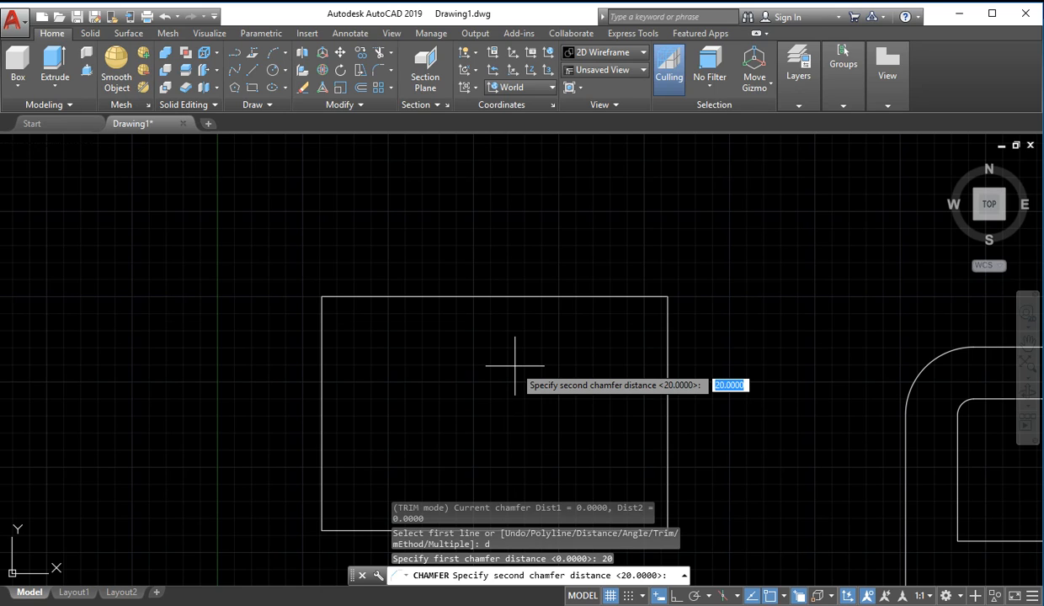
text(15)
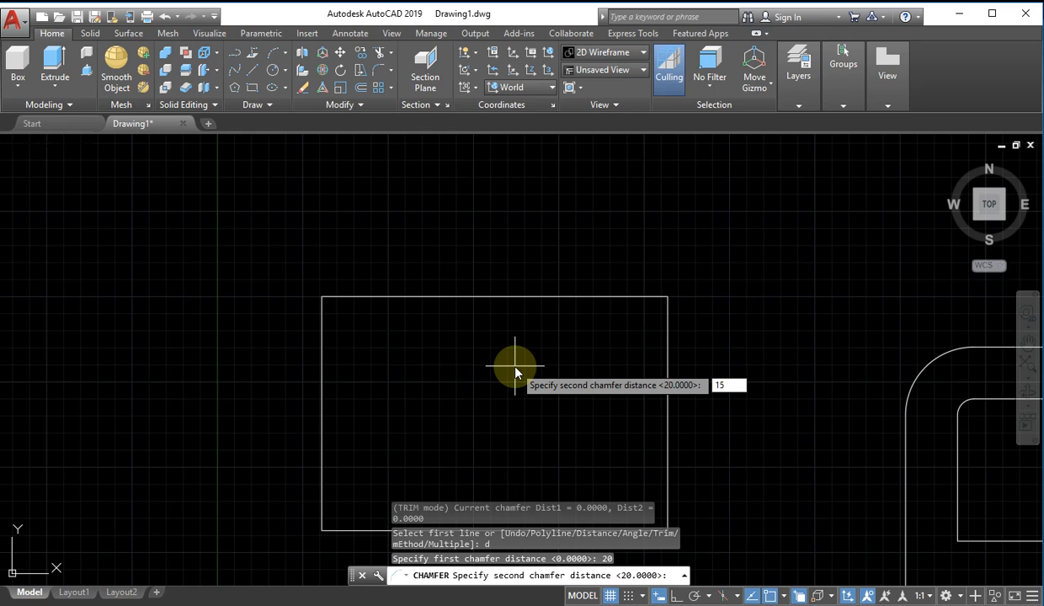
key(Return)
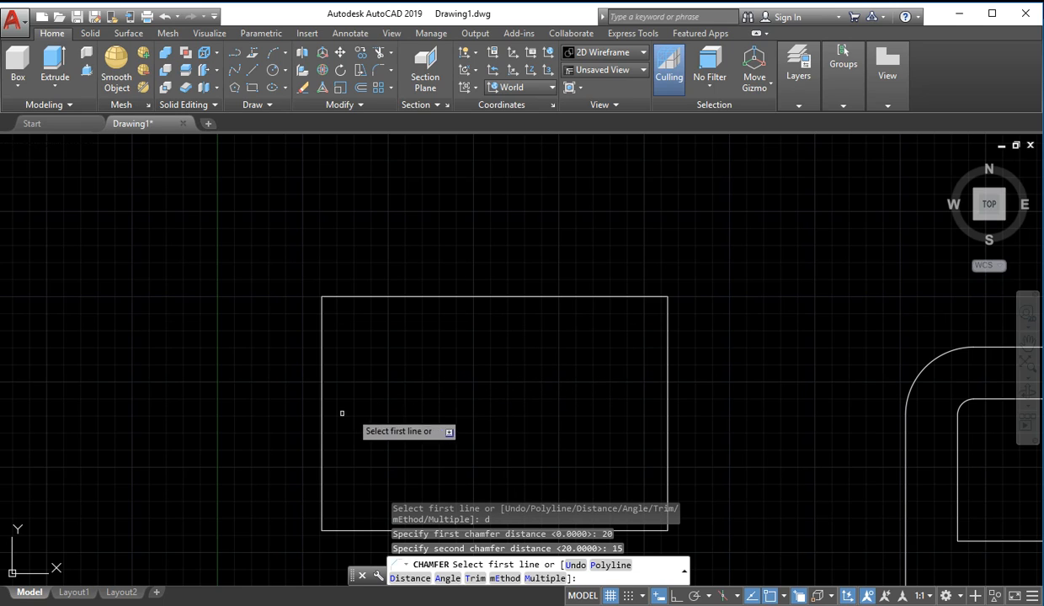
click(480, 296)
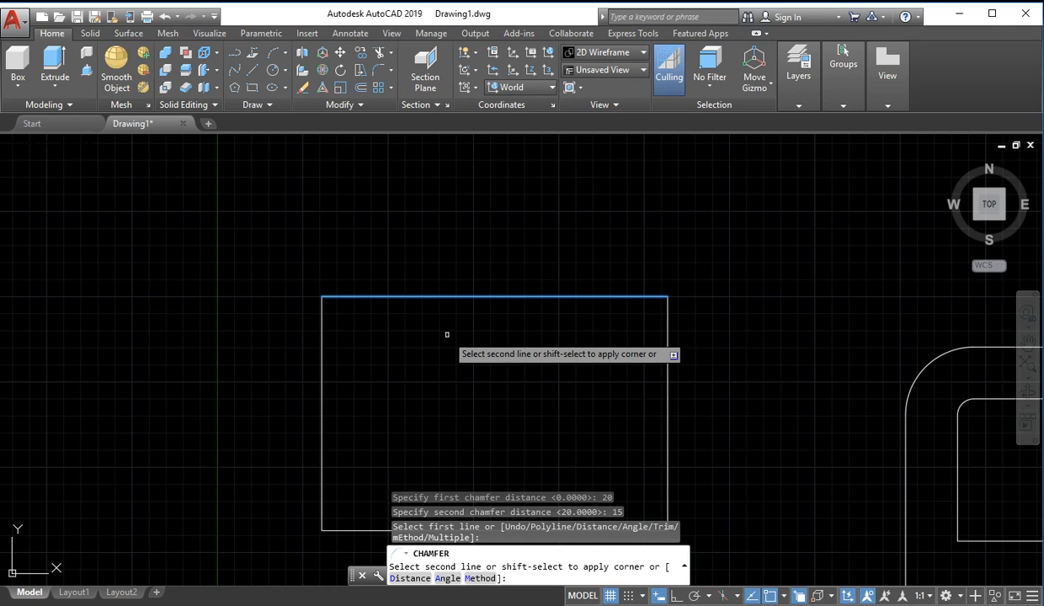
click(321, 404)
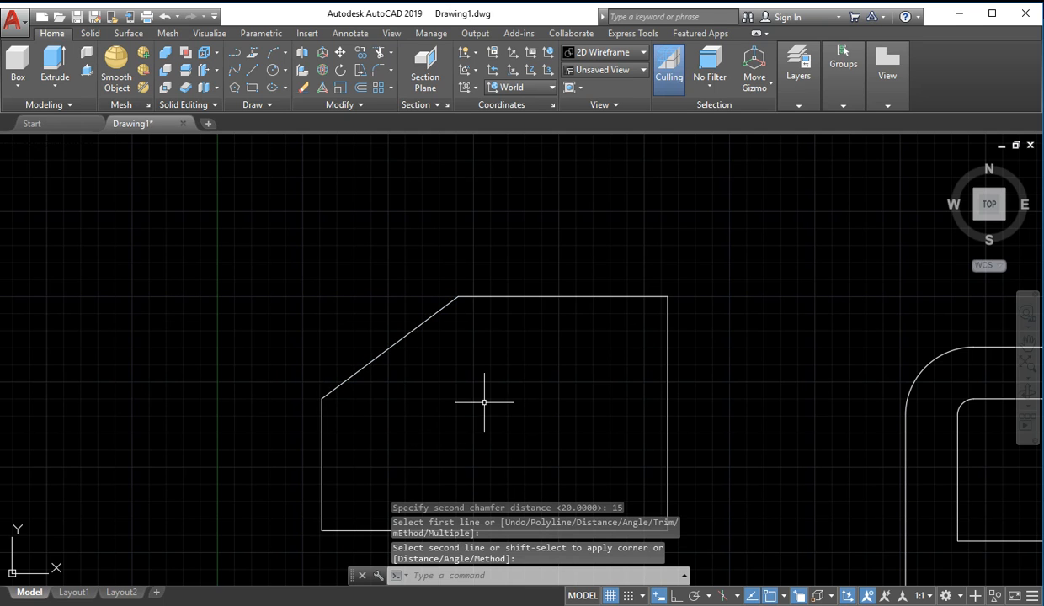
scroll(482, 400, down, 2)
scroll(419, 386, up, 4)
middle_drag(420, 387, 443, 411)
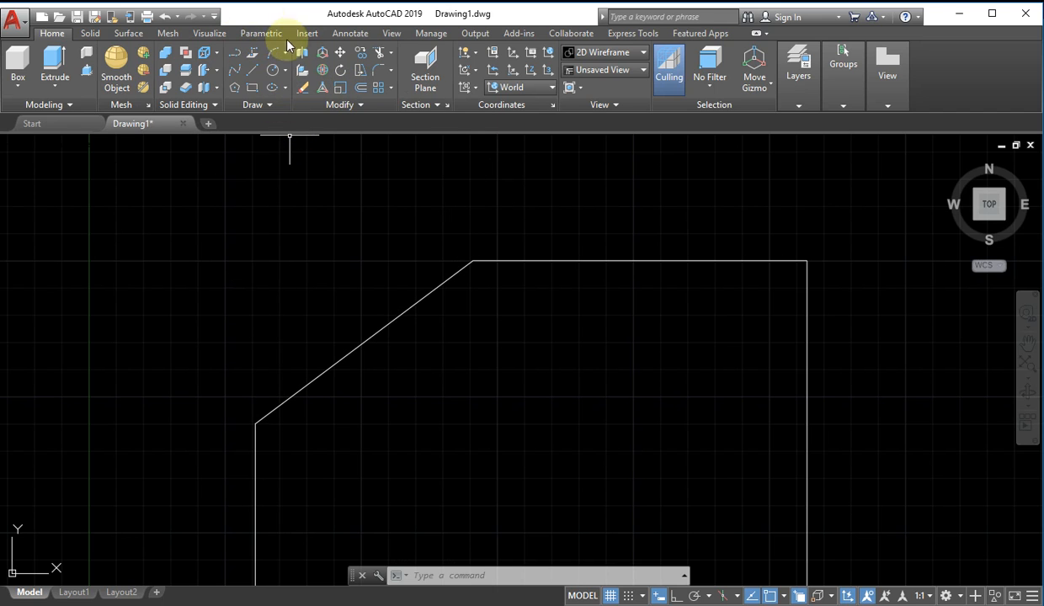
click(251, 34)
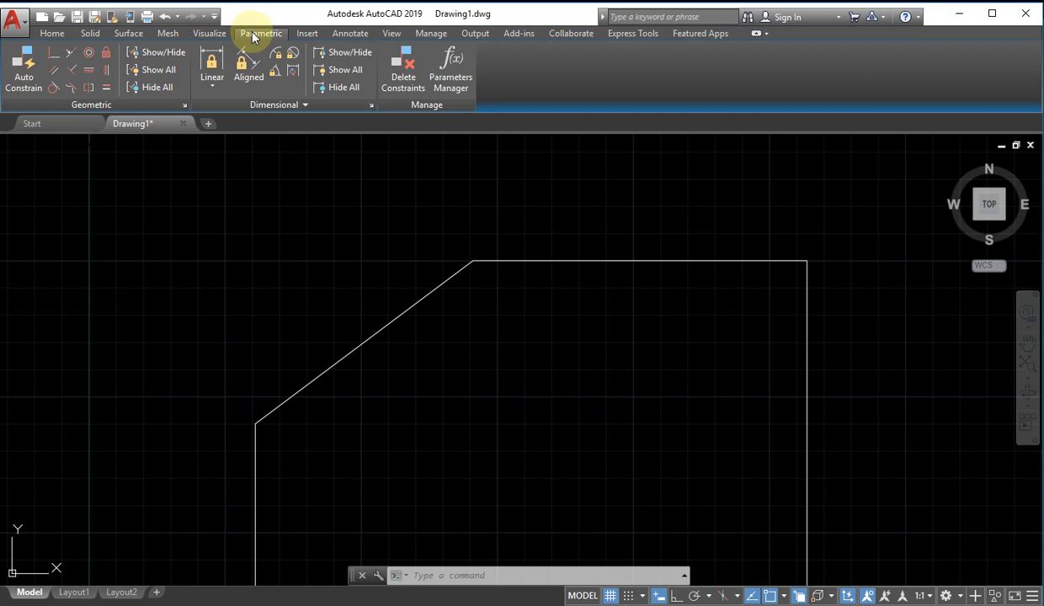
click(206, 33)
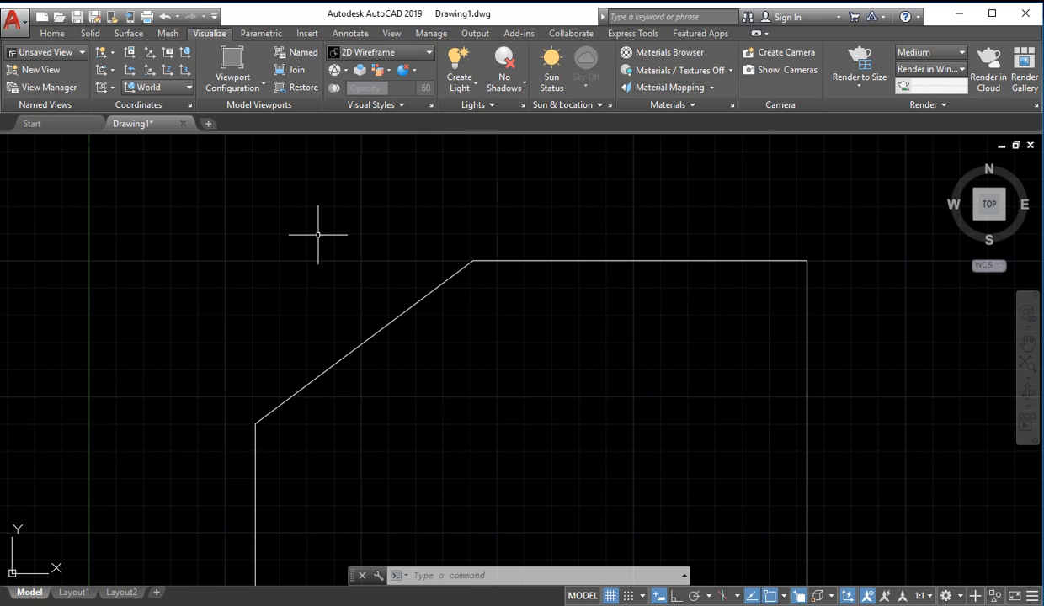
text(di)
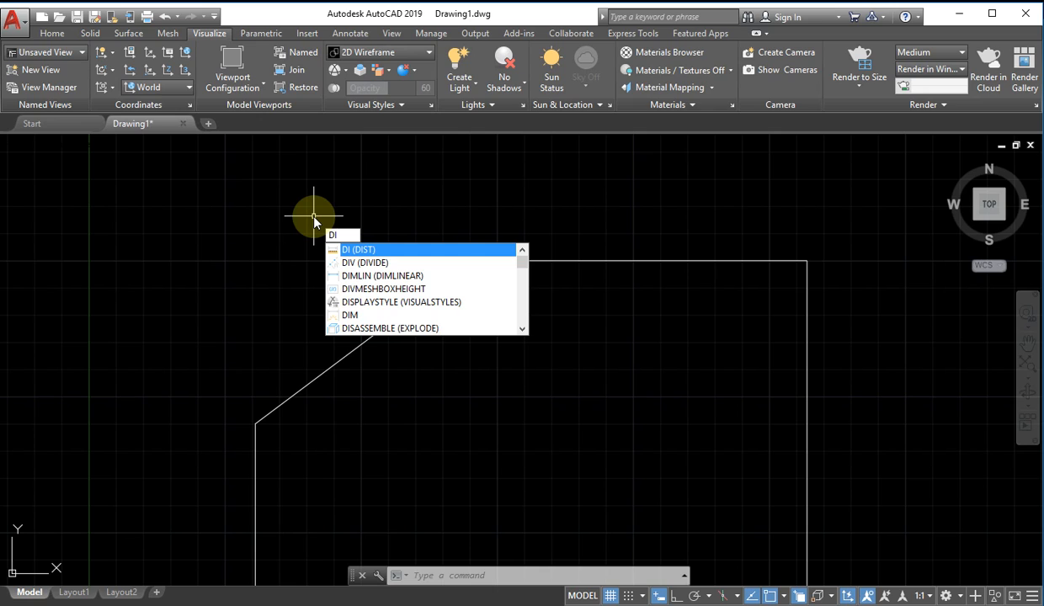
text(m)
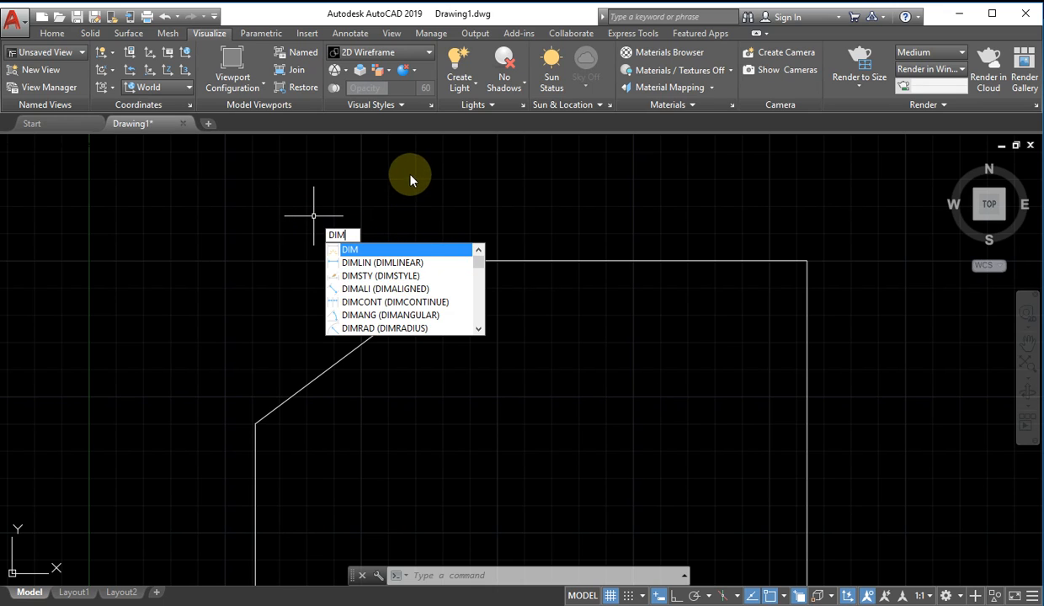
text(en)
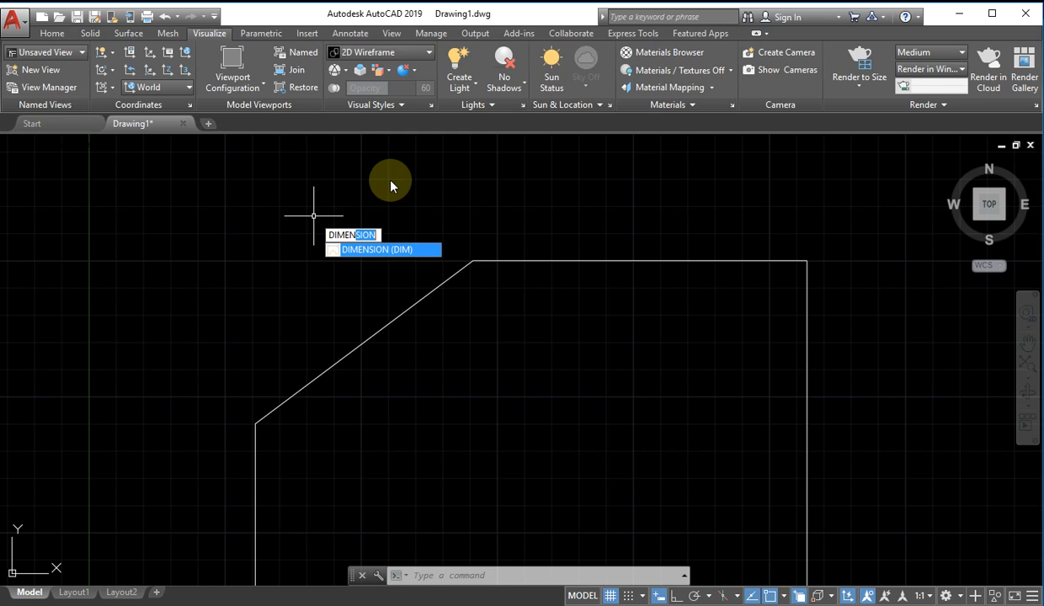
click(393, 251)
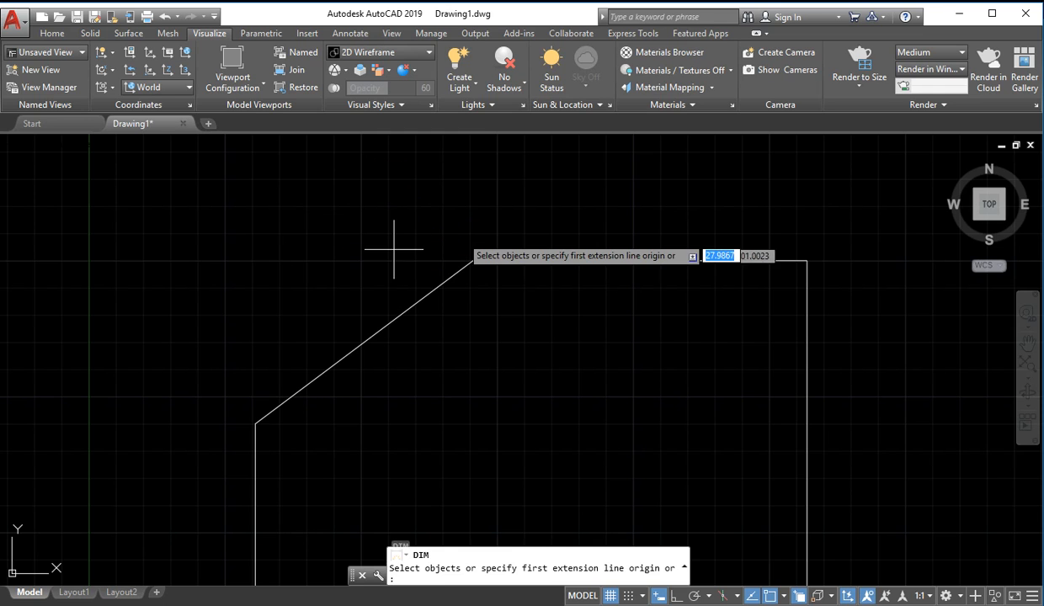
click(476, 255)
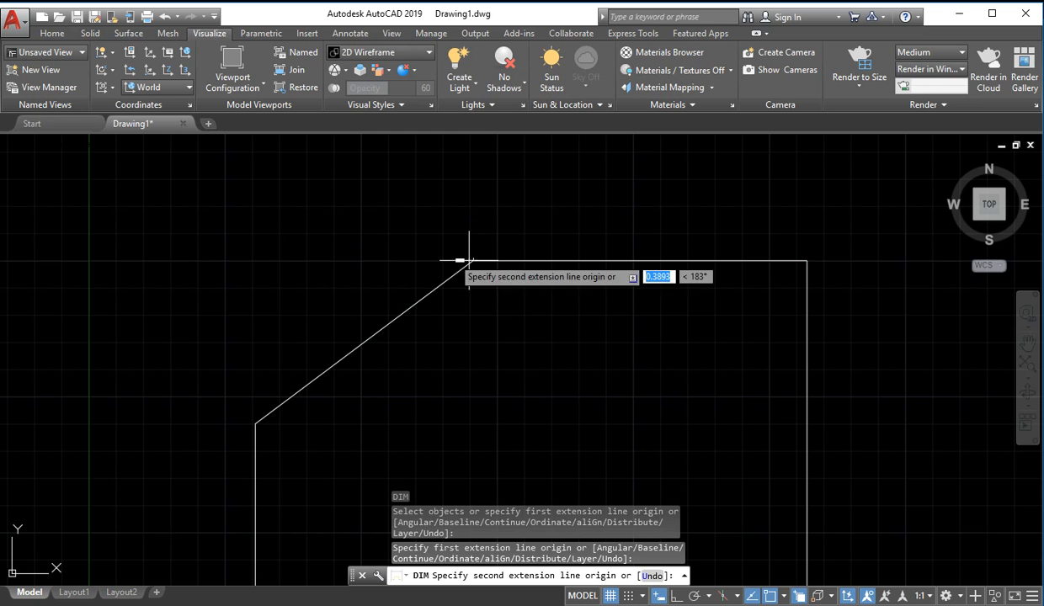
click(255, 422)
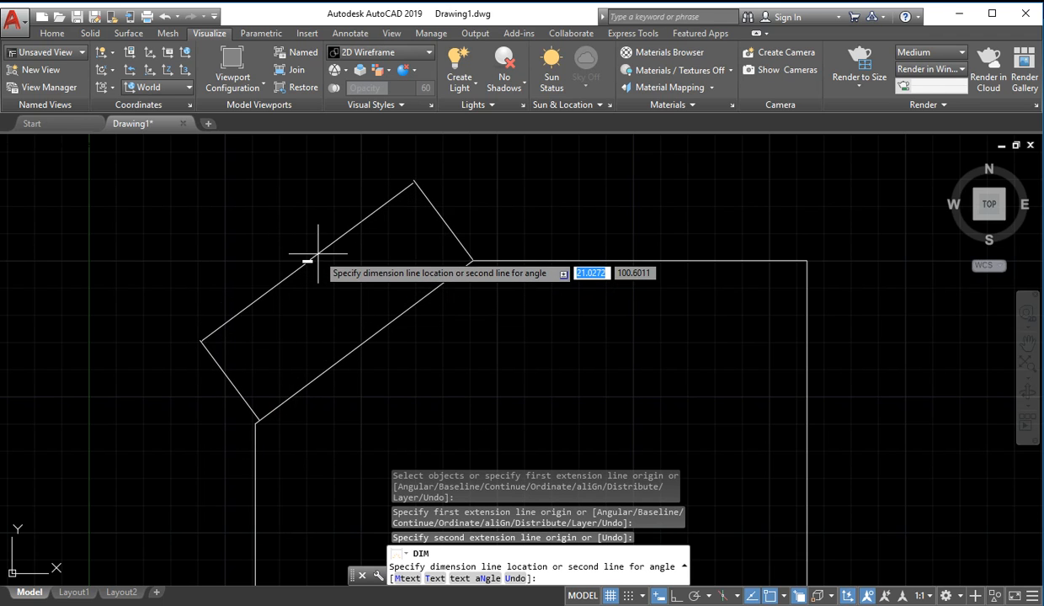
key(Escape)
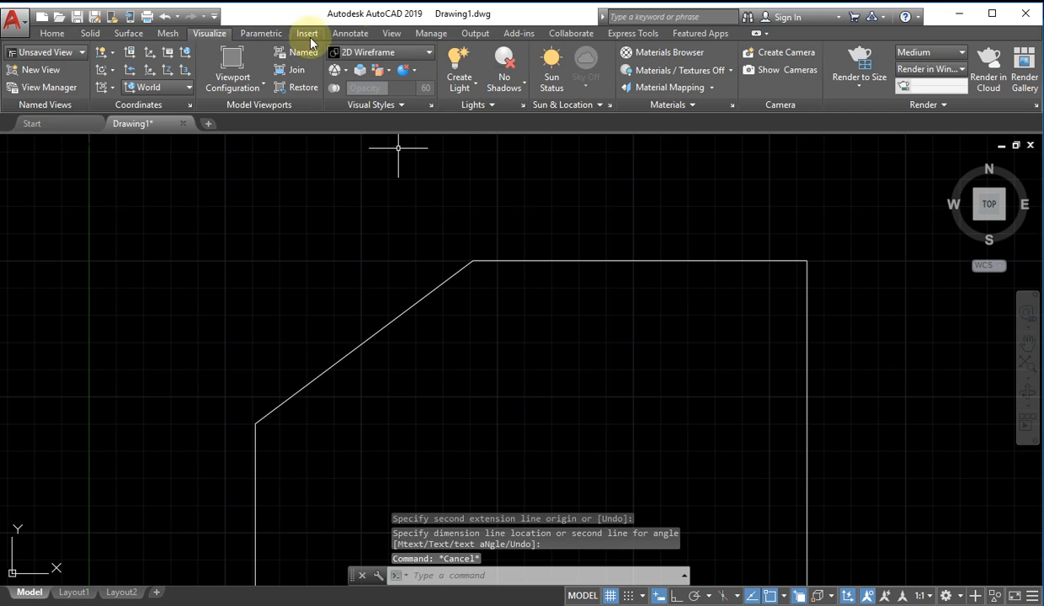
Add a horizontal linear dimension between the two chamfer endpoints, placing it above the rectangle's top edge
click(347, 35)
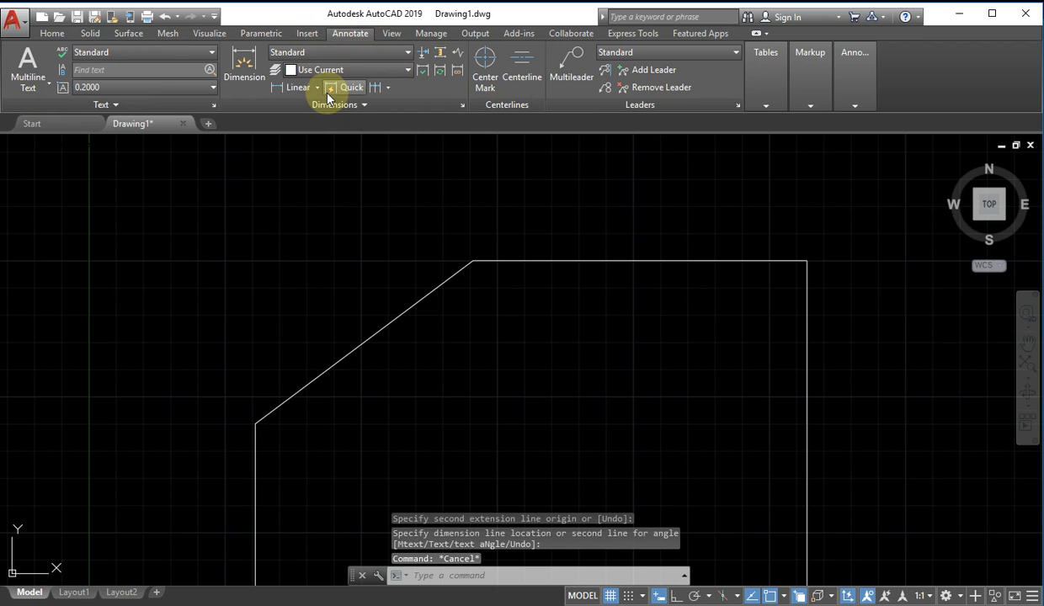
click(294, 89)
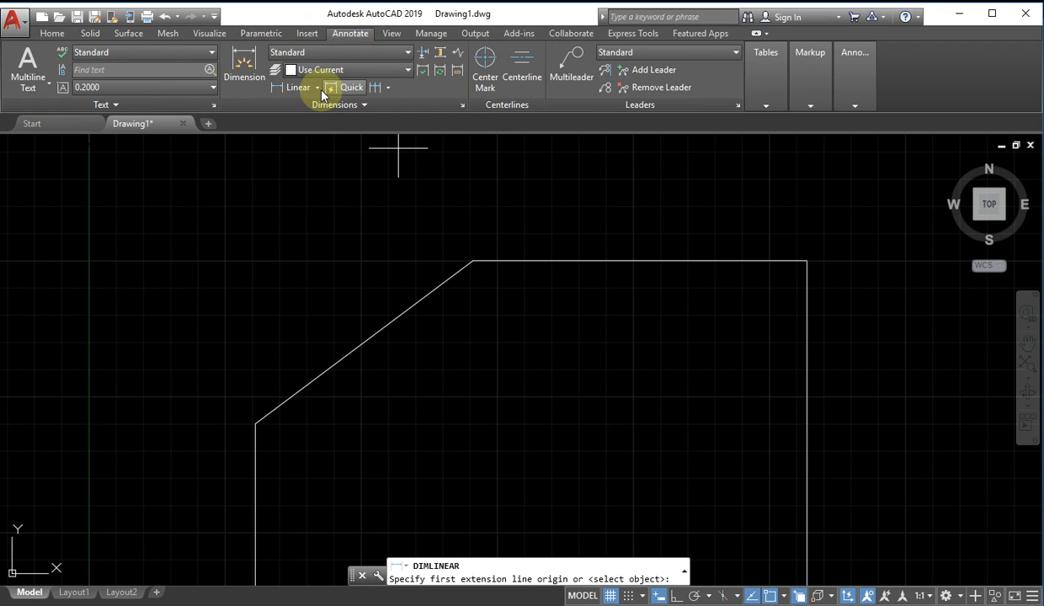
click(472, 261)
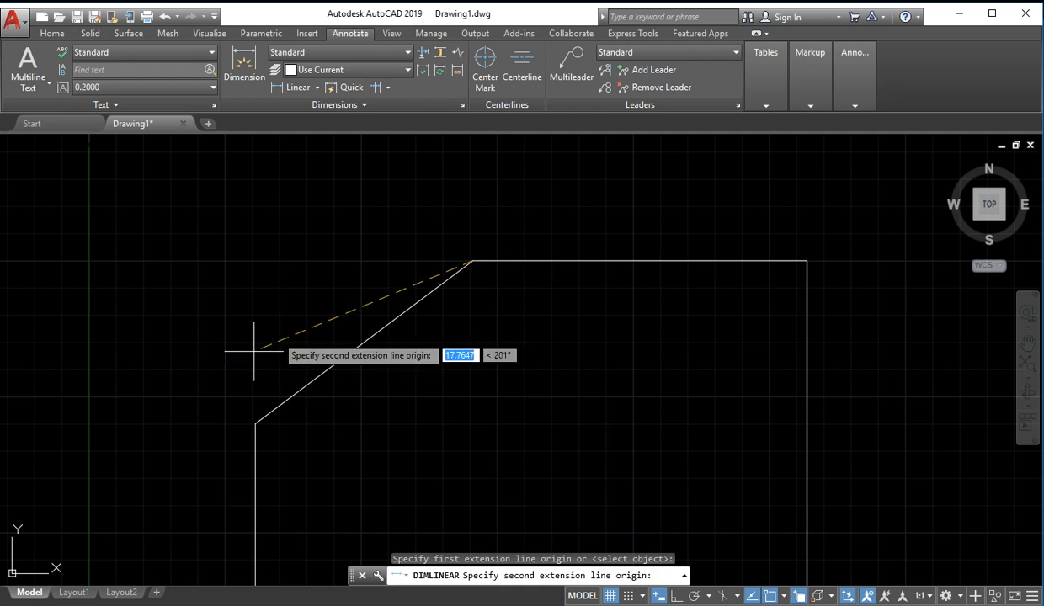
click(255, 423)
scroll(311, 251, up, 5)
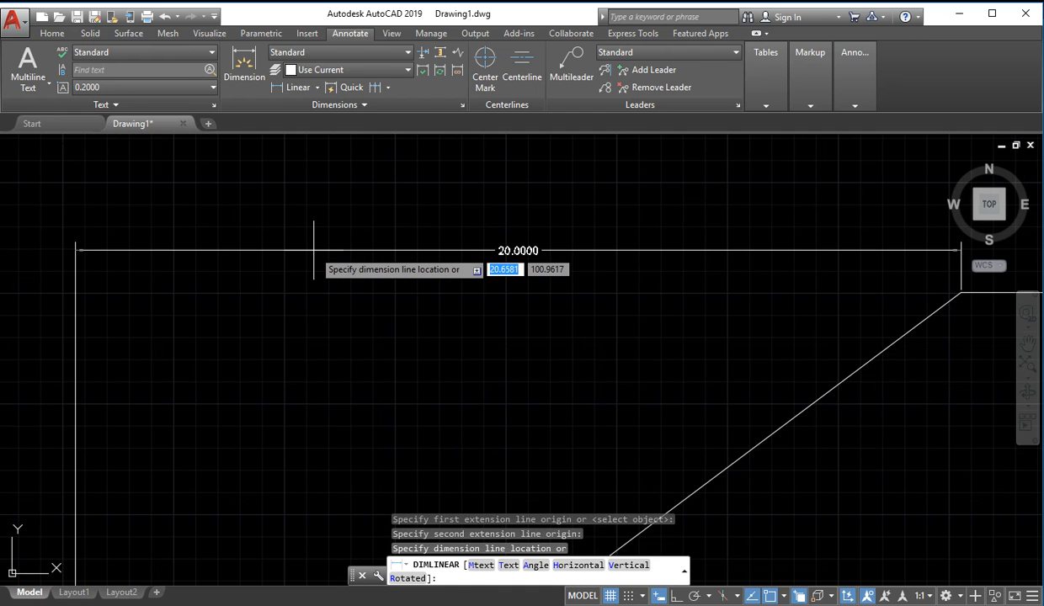
scroll(314, 244, down, 3)
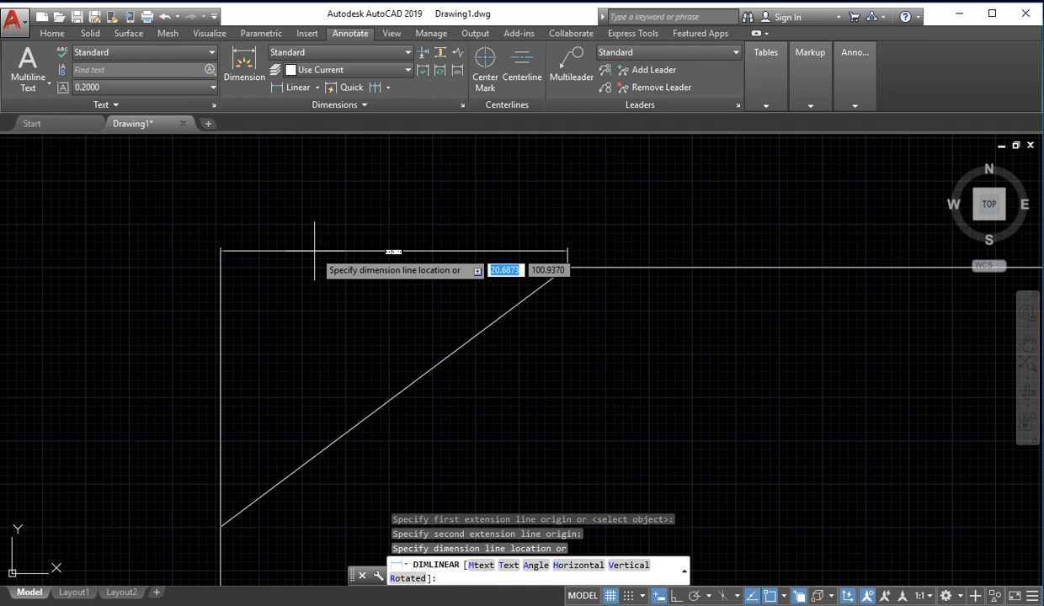
scroll(318, 227, up, 2)
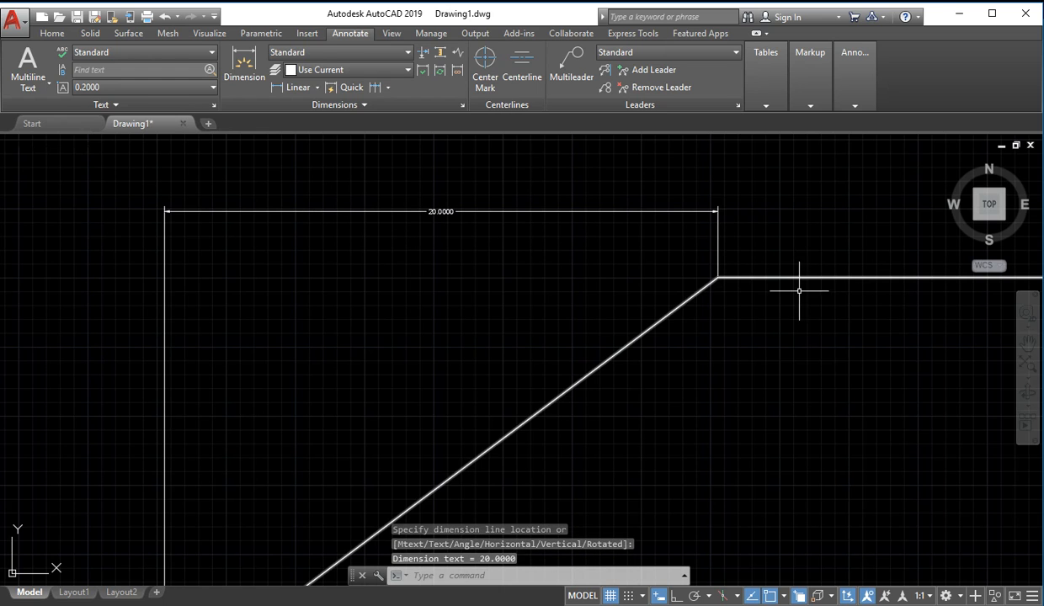
Examine the text of the horizontal chamfer dimension up close and its placement over the chamfered corner
scroll(510, 213, up, 6)
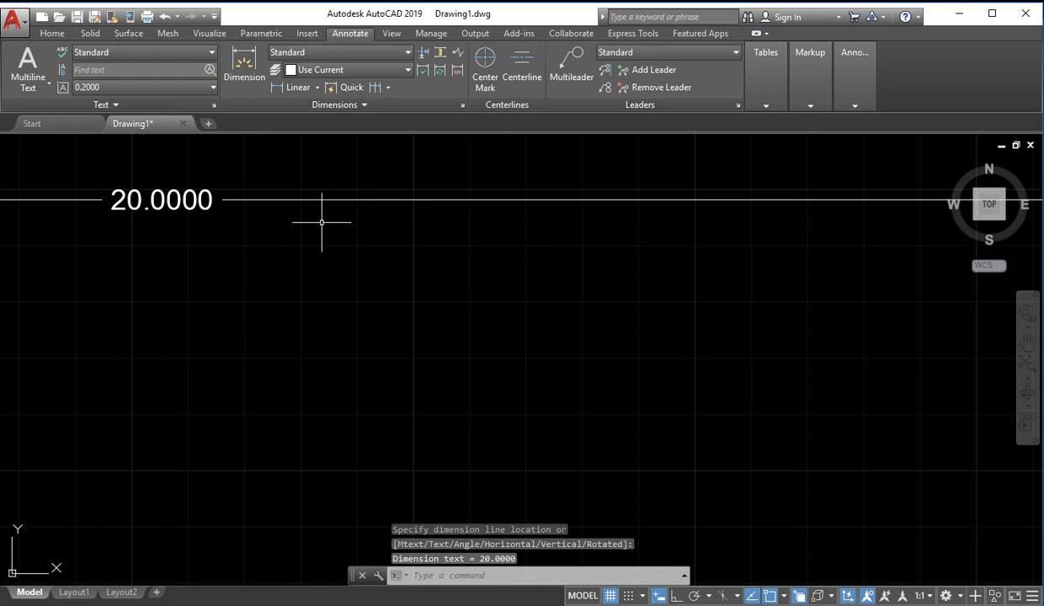
middle_drag(319, 221, 623, 324)
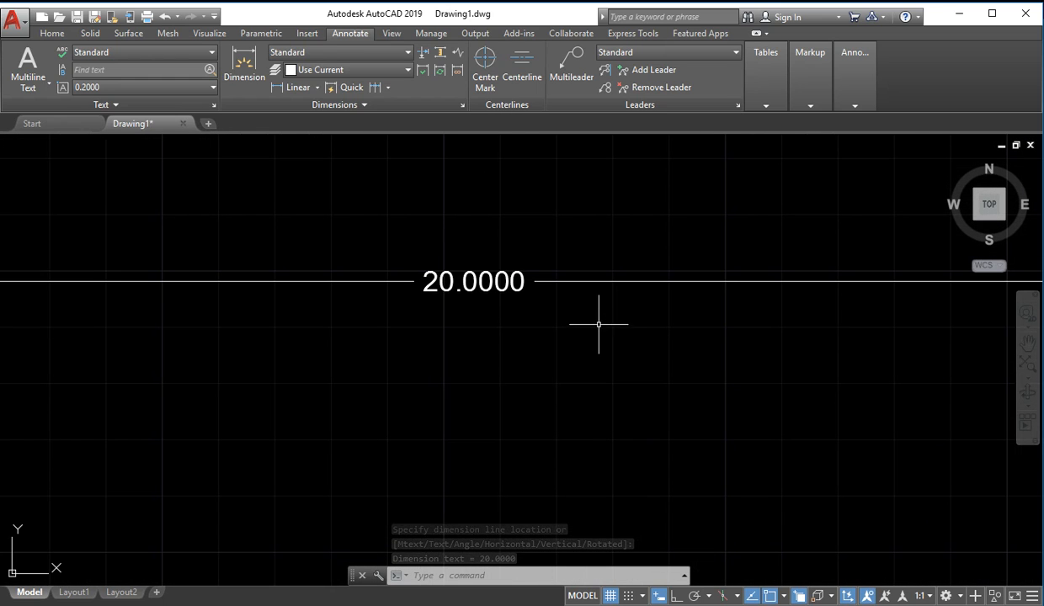
scroll(606, 333, down, 4)
middle_drag(677, 369, 592, 349)
scroll(697, 362, down, 4)
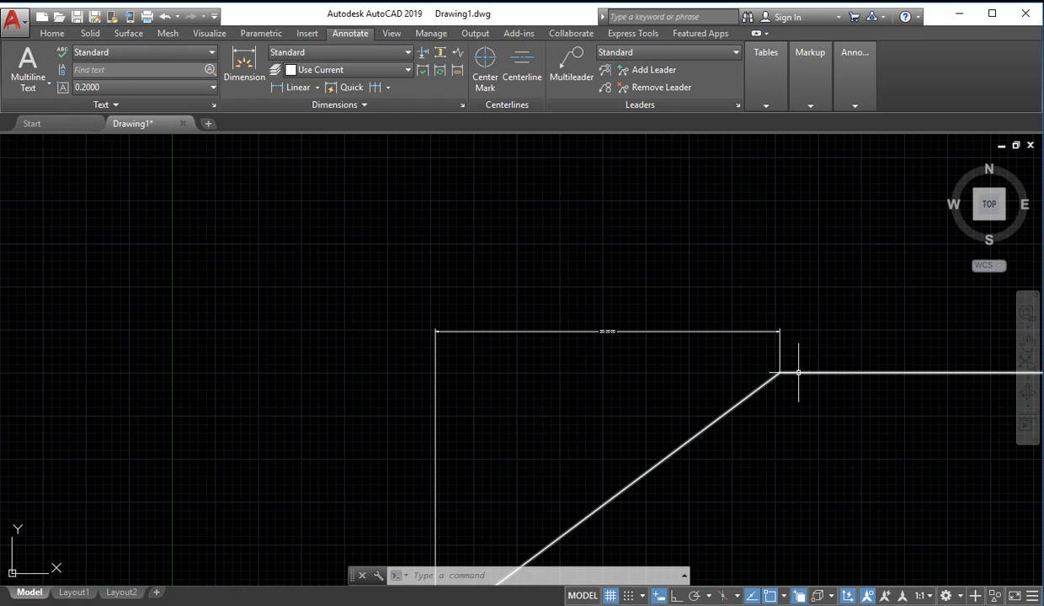
scroll(766, 373, up, 2)
middle_drag(736, 371, 575, 330)
scroll(735, 346, down, 2)
scroll(735, 345, down, 2)
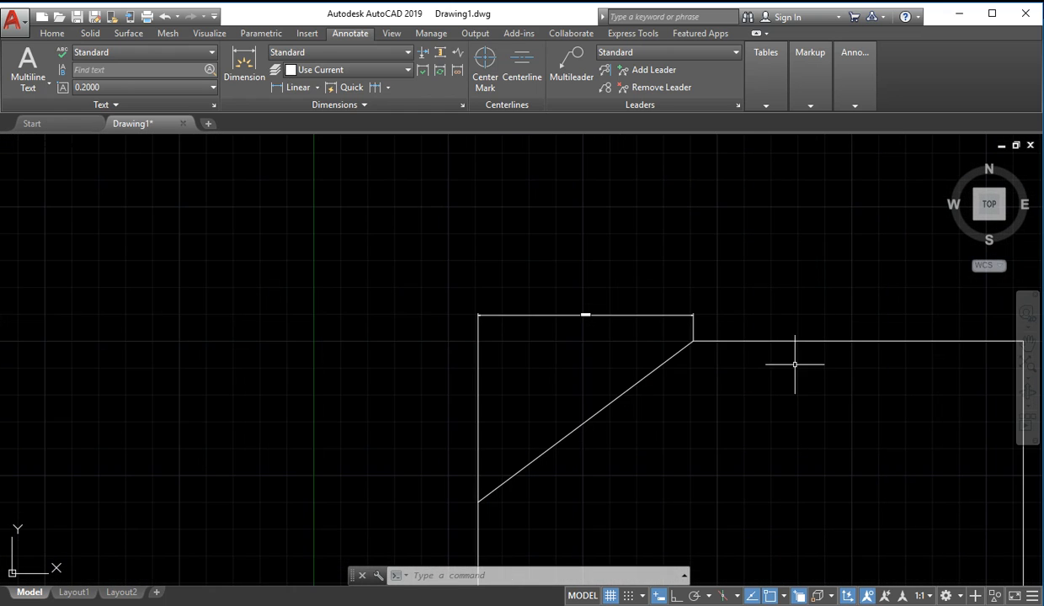
Add a vertical linear dimension between the two endpoints of the upper-left chamfer, placing it outside the rectangle's left edge
scroll(765, 337, up, 2)
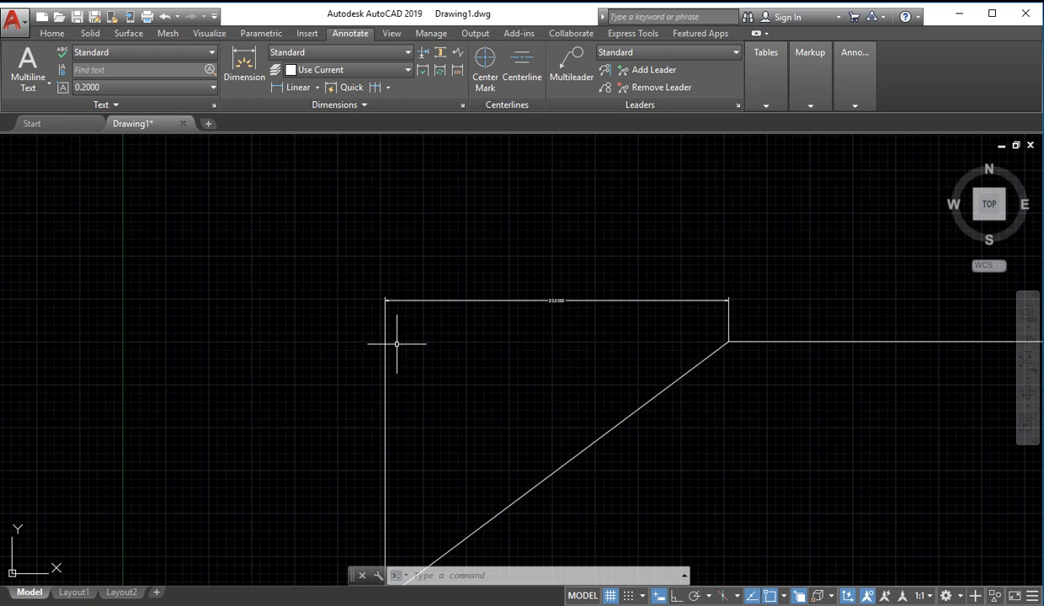
mouse_move(564, 350)
middle_down()
mouse_move(676, 233)
mouse_move(673, 211)
middle_up()
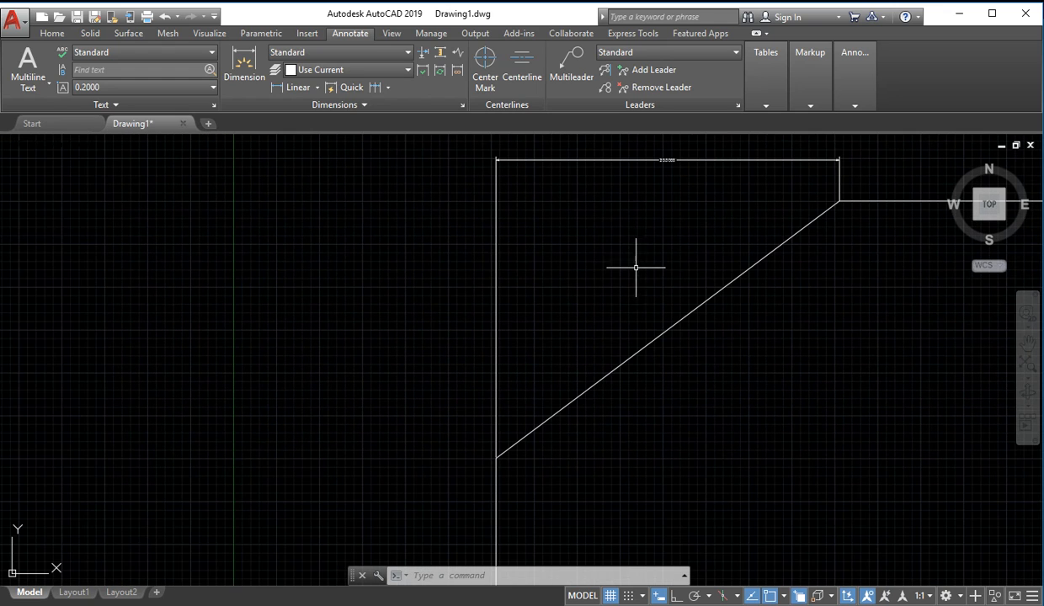
click(243, 76)
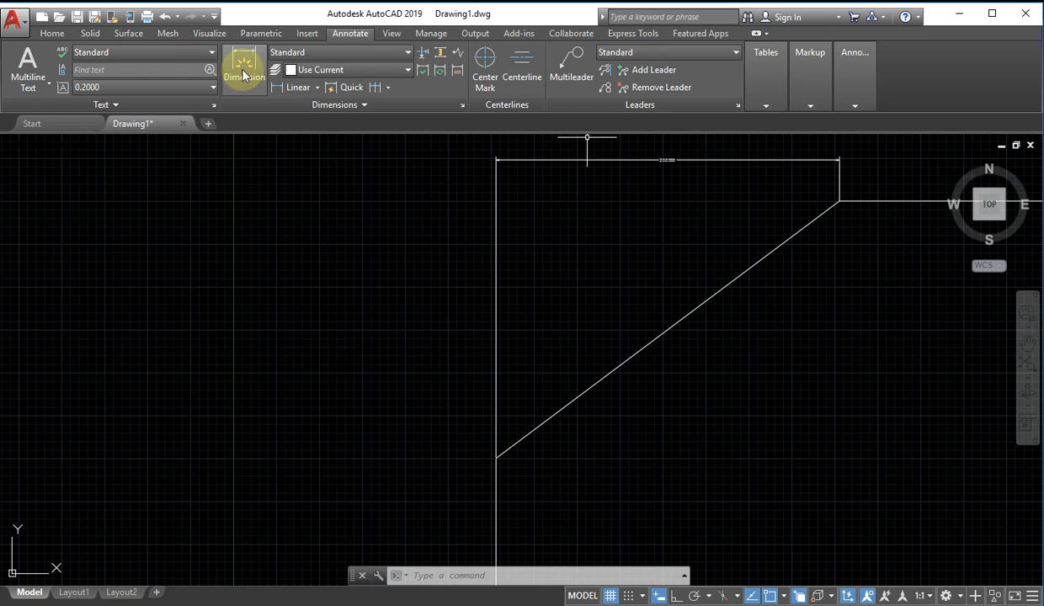
click(275, 85)
scroll(564, 470, down, 5)
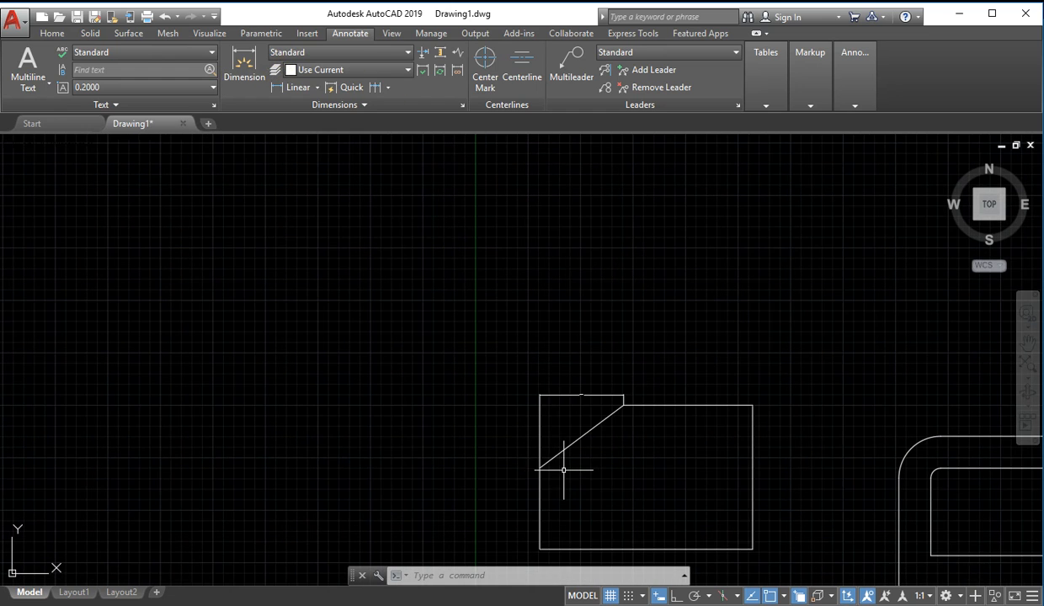
middle_drag(564, 469, 582, 337)
scroll(573, 378, up, 4)
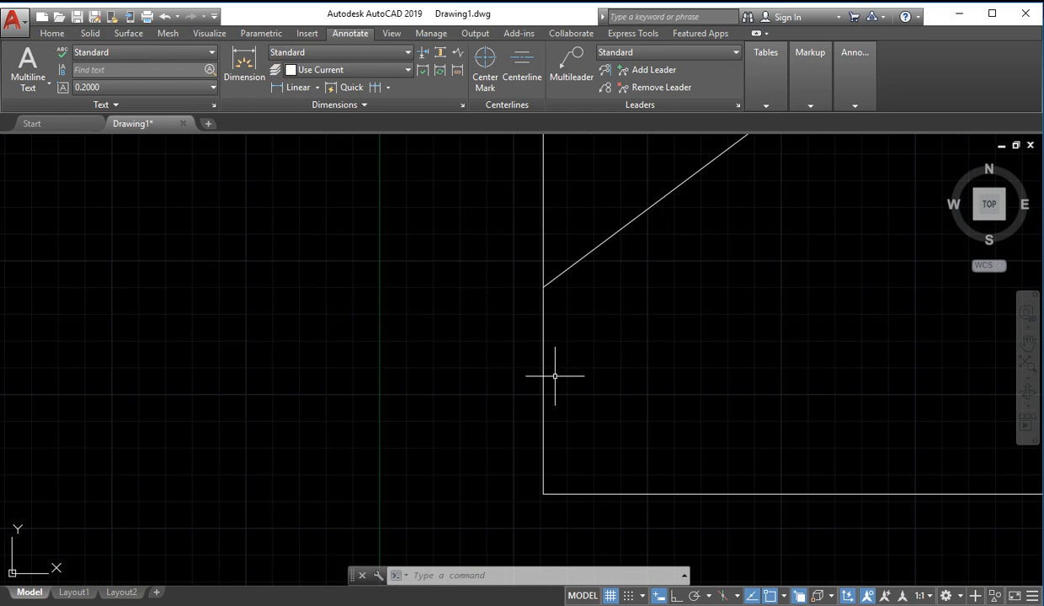
middle_drag(508, 284, 477, 415)
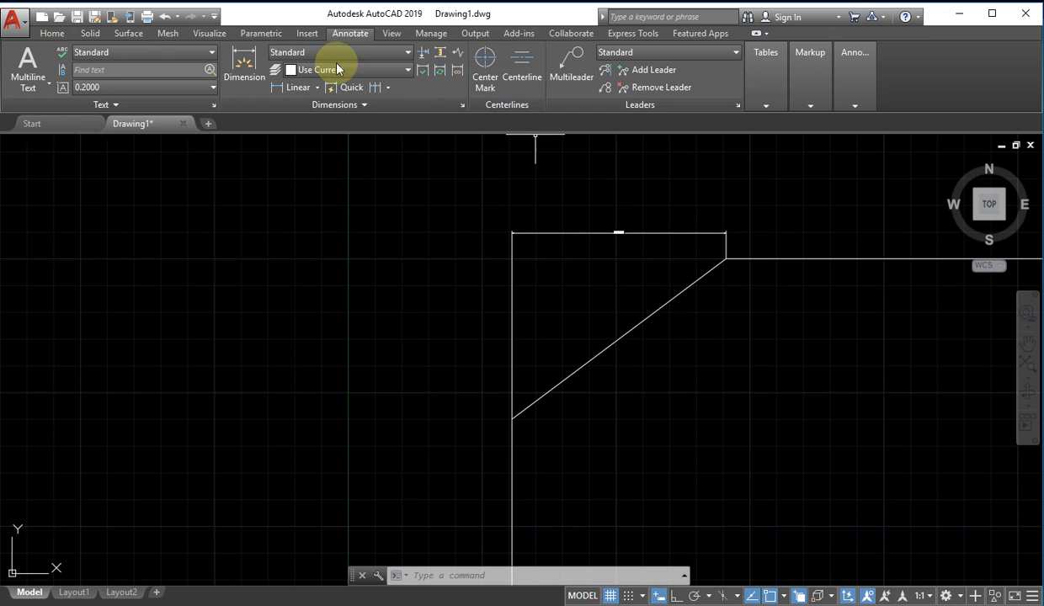
click(276, 85)
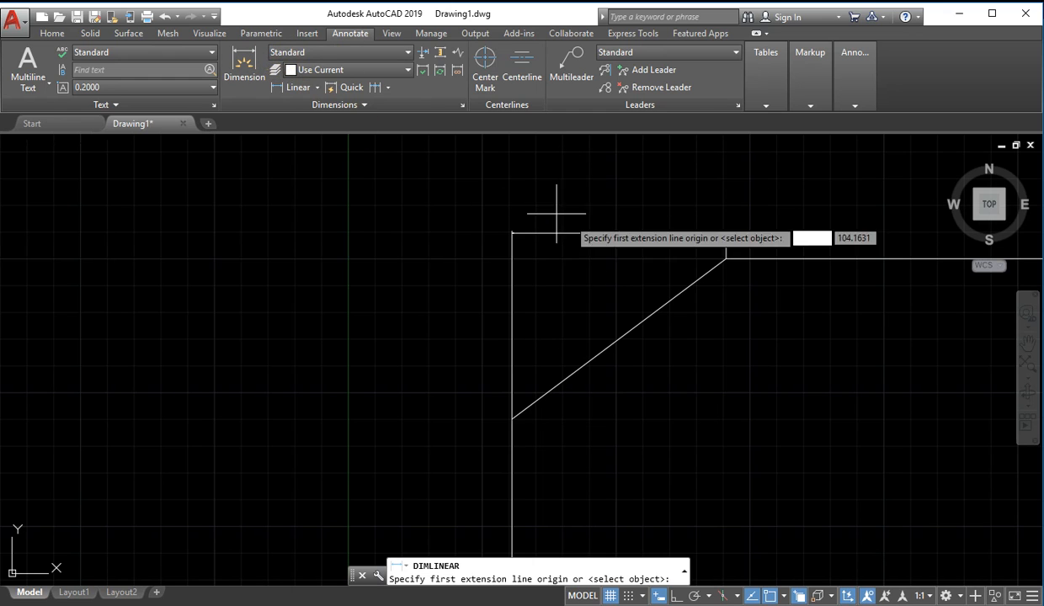
click(725, 258)
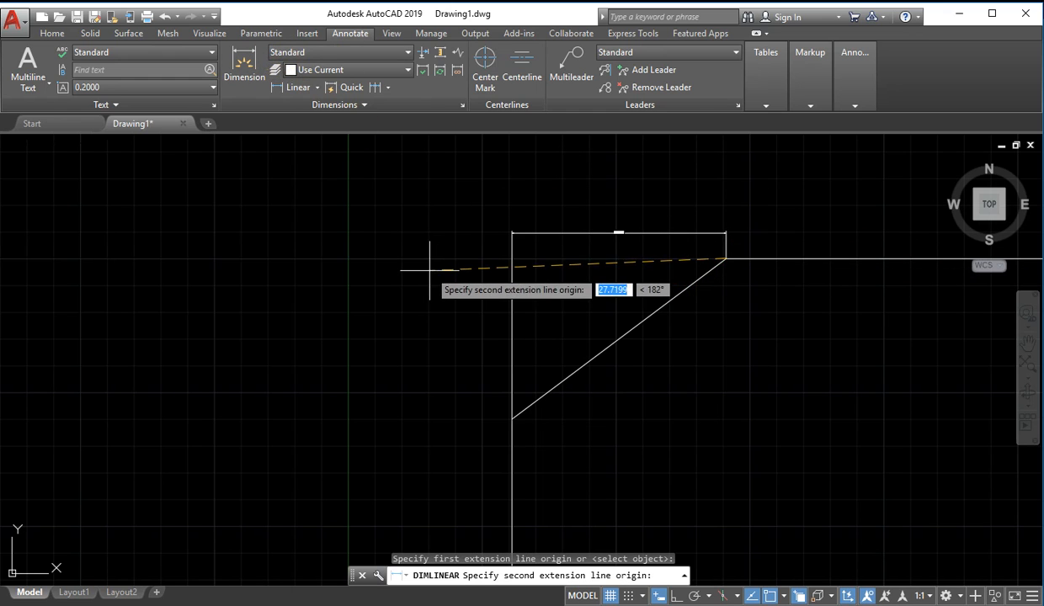
click(511, 418)
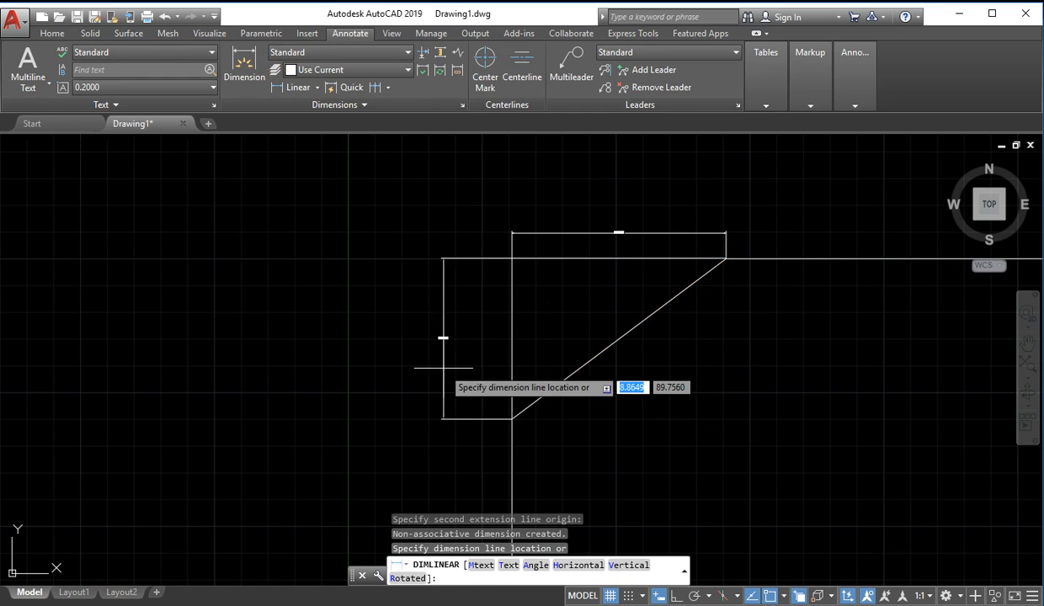
click(451, 359)
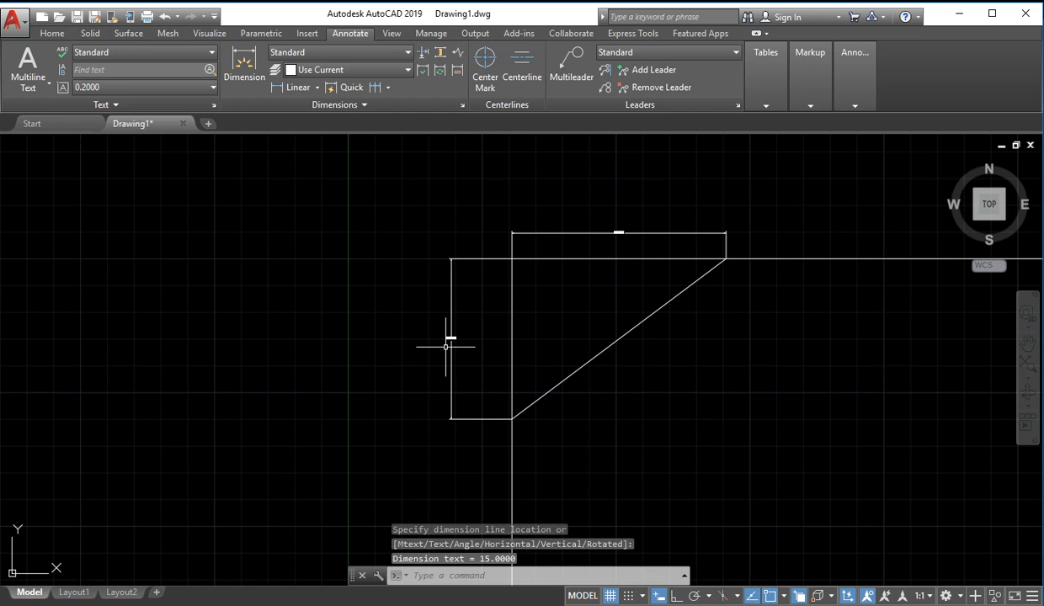
Examine the vertical chamfer dimension's text up close and both dimensions around the chamfered corner
scroll(448, 347, up, 6)
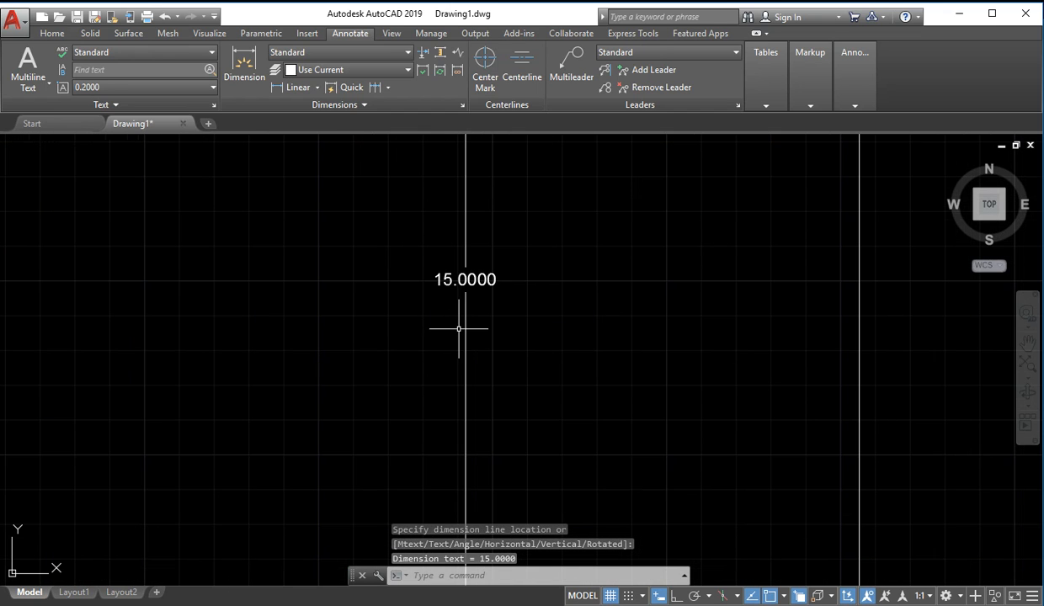
scroll(459, 328, down, 5)
middle_drag(787, 373, 570, 367)
scroll(571, 366, down, 2)
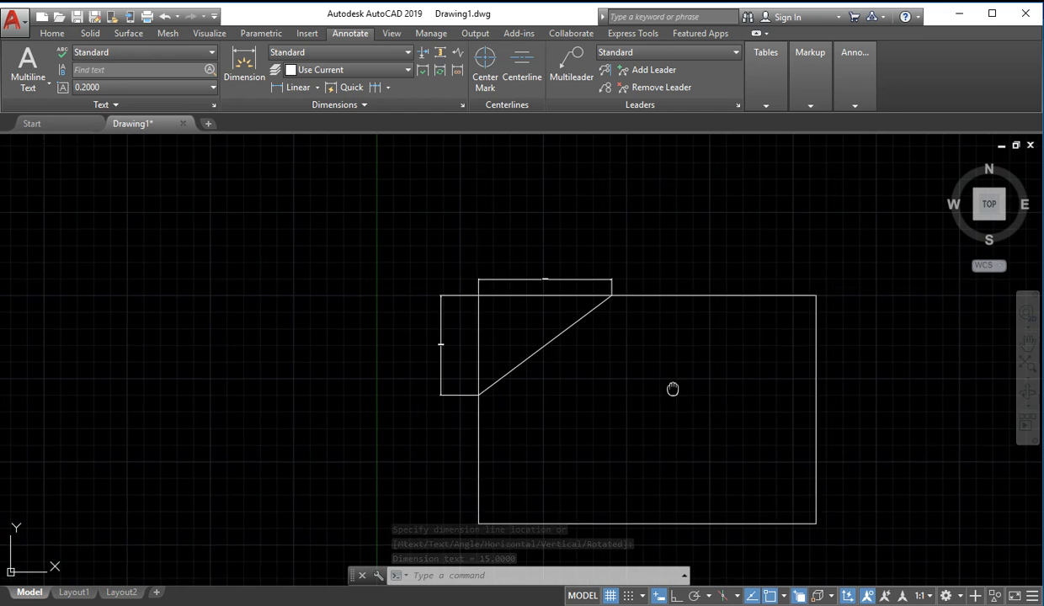
middle_drag(672, 389, 546, 359)
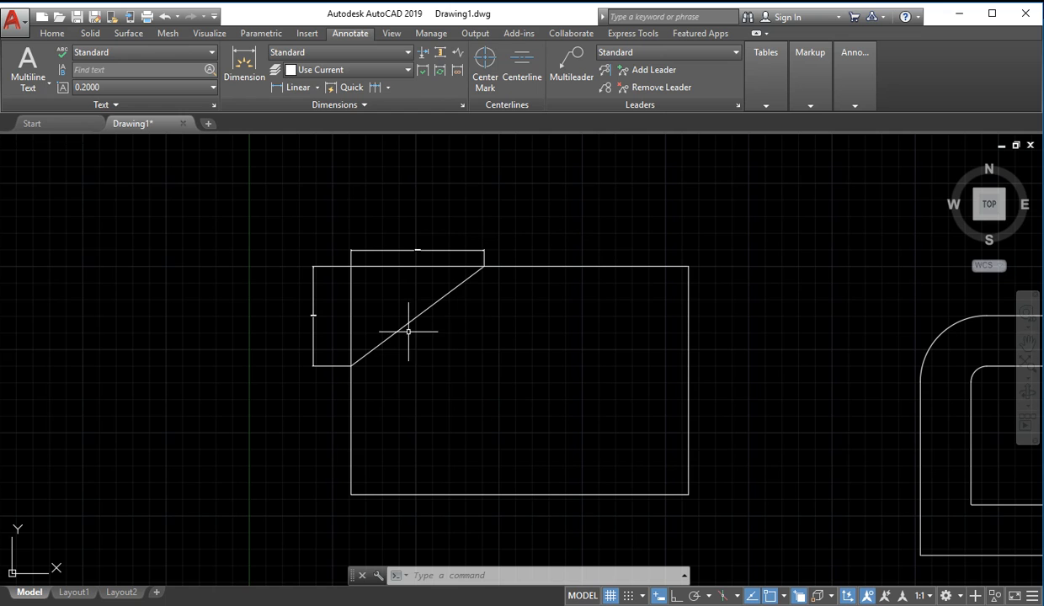
scroll(408, 332, up, 4)
scroll(429, 340, down, 4)
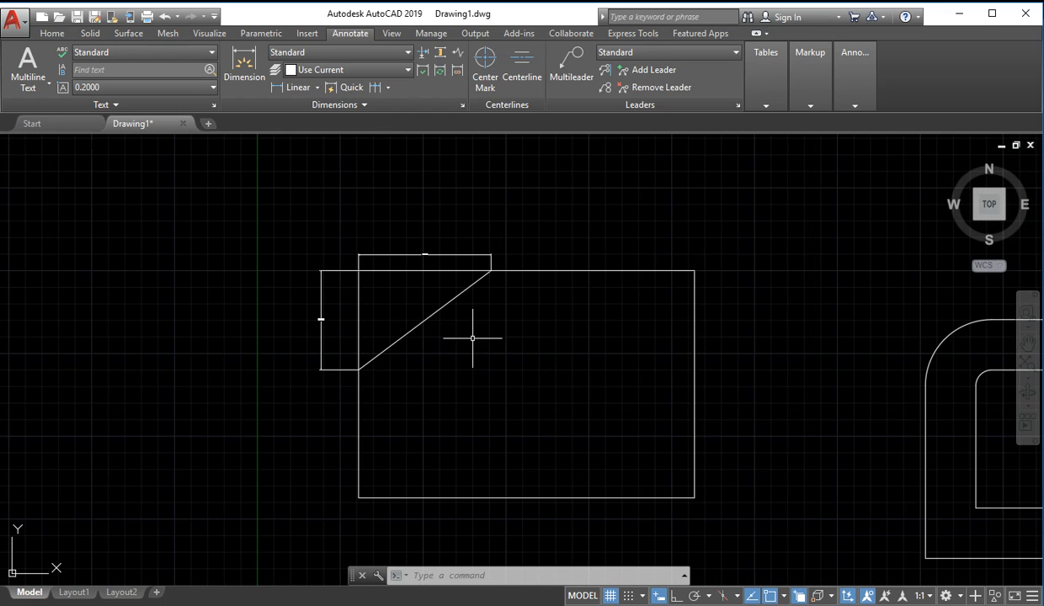
Examine the rectangle's unchamfered lower-right corner and compare it with the chamfered upper-left corner
mouse_move(472, 337)
middle_down()
mouse_move(384, 356)
mouse_move(212, 328)
middle_up()
scroll(408, 354, up, 2)
mouse_move(329, 311)
middle_down()
mouse_move(228, 303)
mouse_move(290, 221)
middle_up()
middle_drag(361, 394, 302, 217)
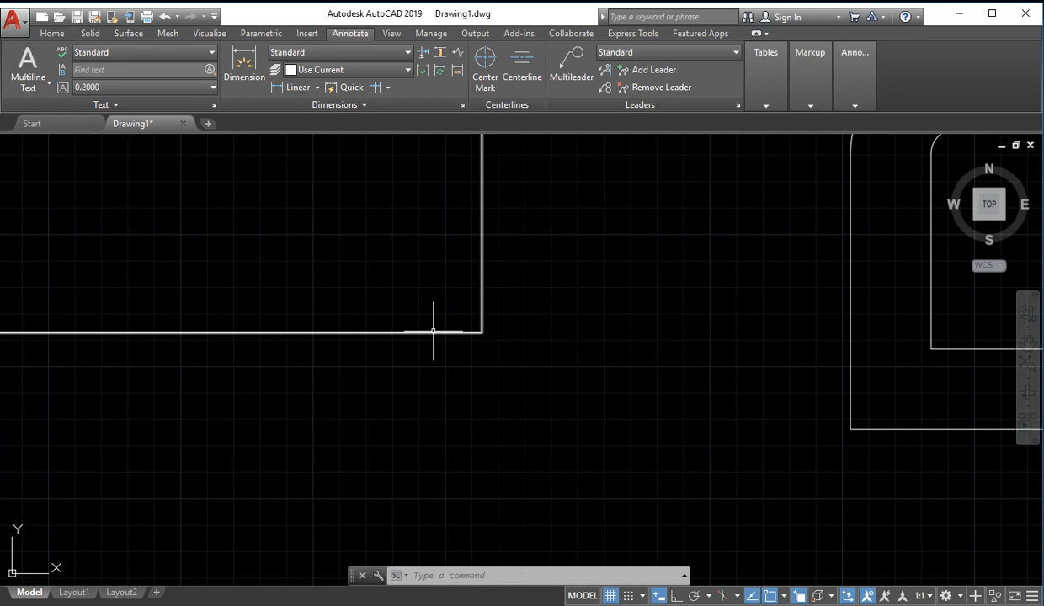
scroll(435, 325, up, 2)
middle_drag(416, 297, 410, 401)
scroll(435, 364, down, 4)
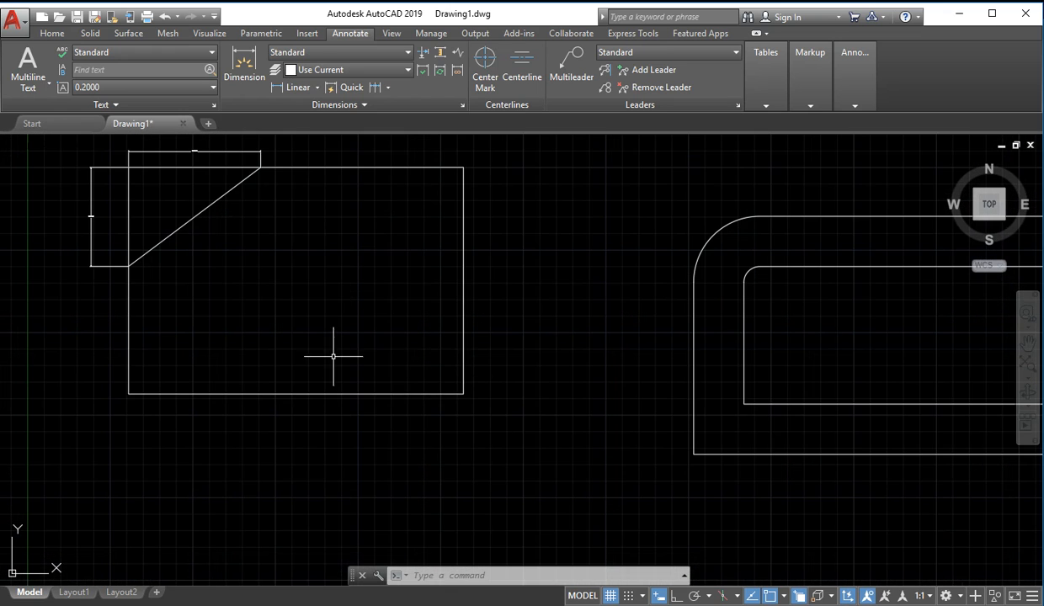
scroll(210, 195, up, 4)
scroll(275, 291, down, 4)
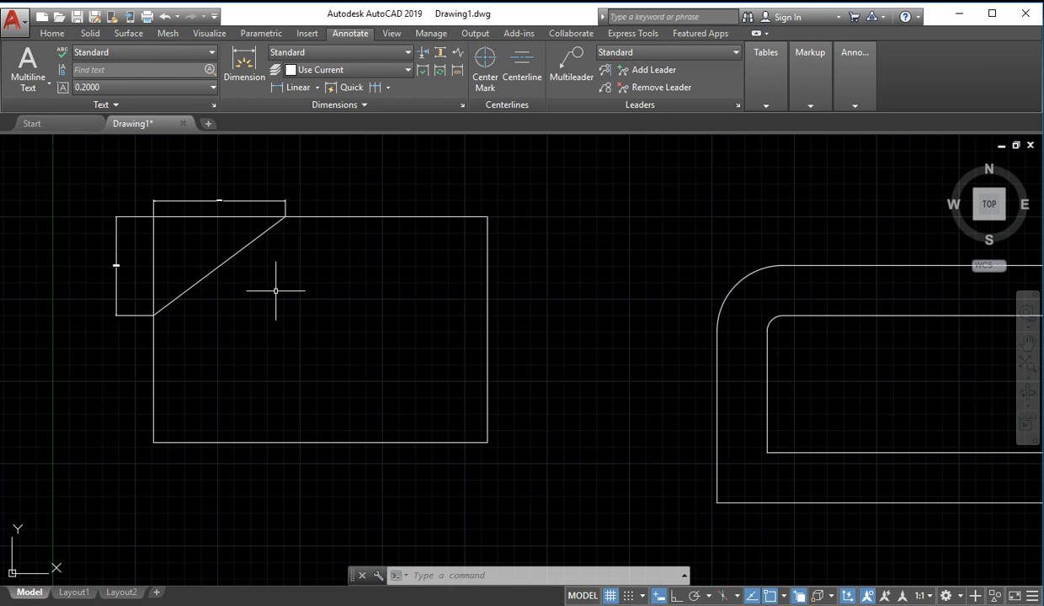
middle_drag(420, 361, 379, 281)
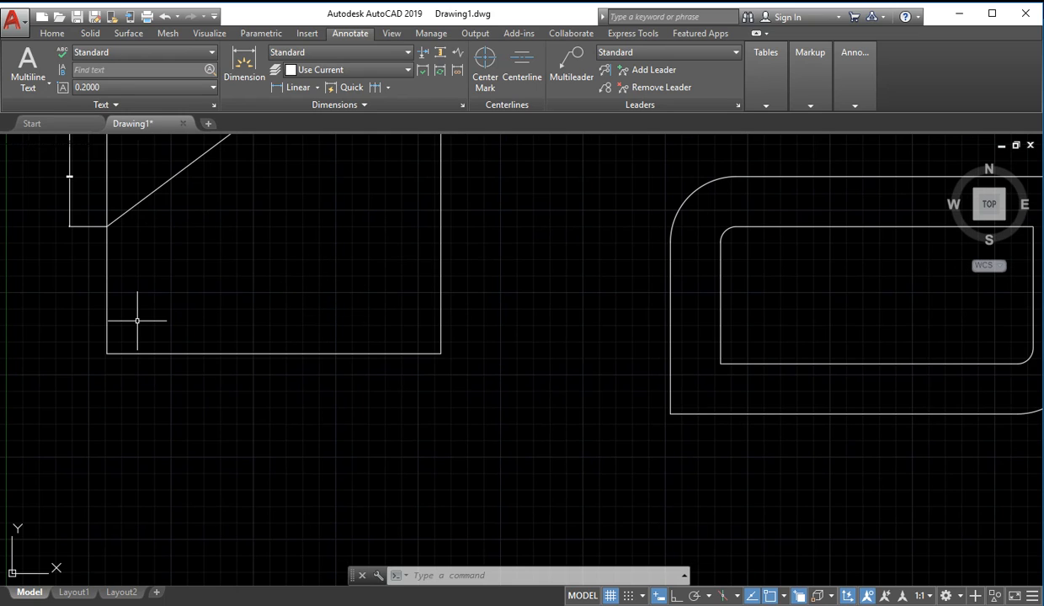
Chamfer the rectangle's lower-right corner with a first distance of 12 along the bottom edge and a second distance of 26 along the right edge
scroll(403, 354, up, 2)
scroll(395, 337, up, 2)
middle_drag(390, 324, 403, 427)
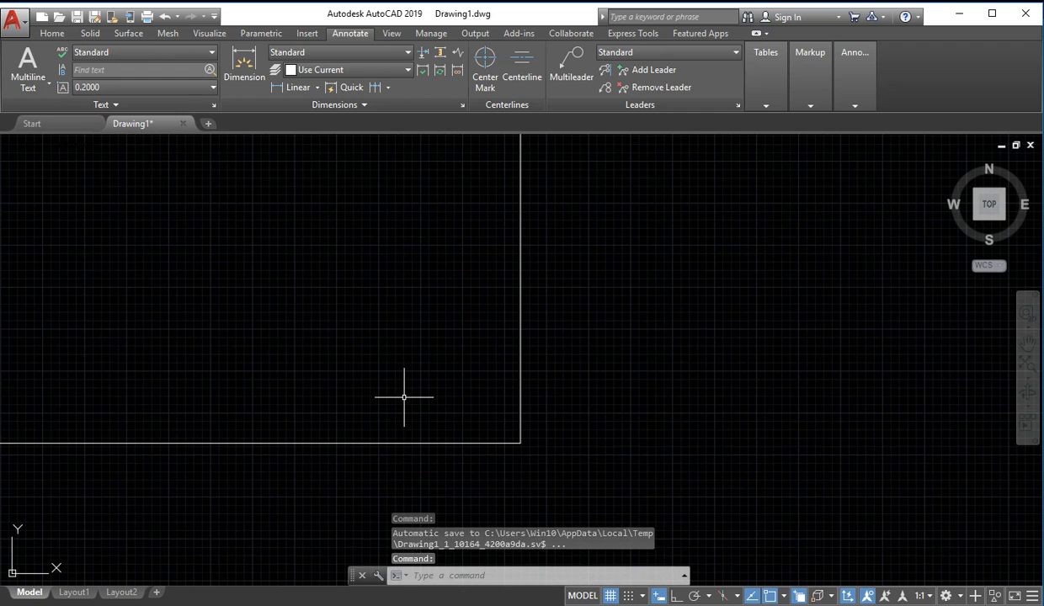
text(CHA)
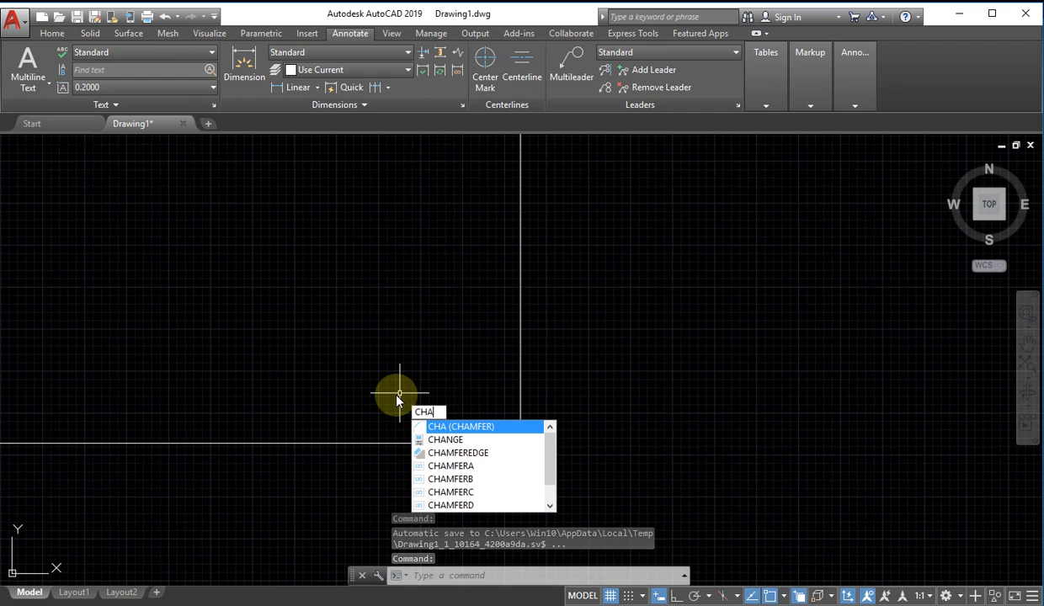
key(Return)
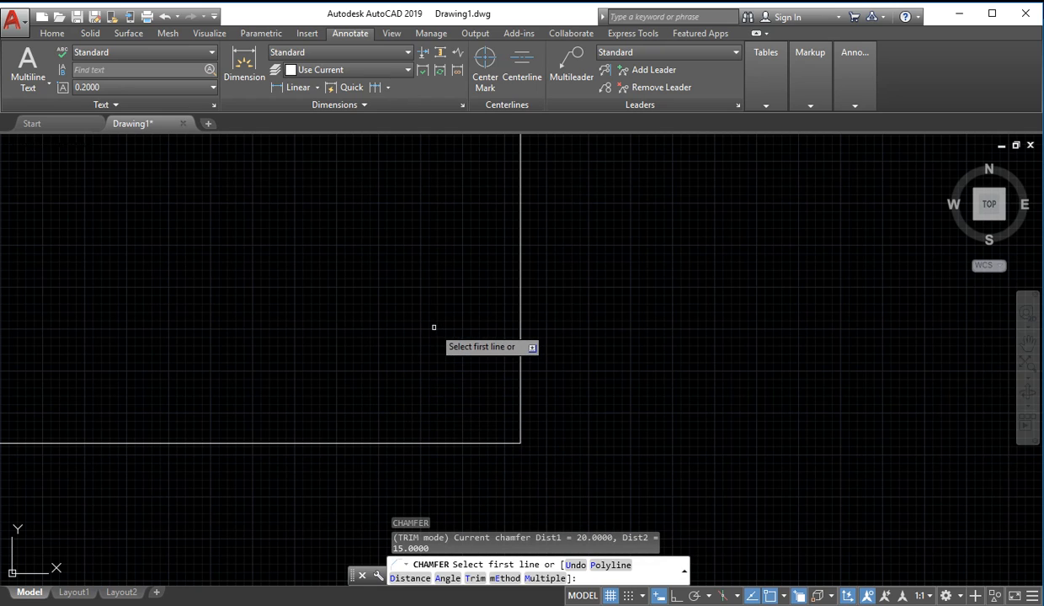
click(426, 334)
text(d)
key(Return)
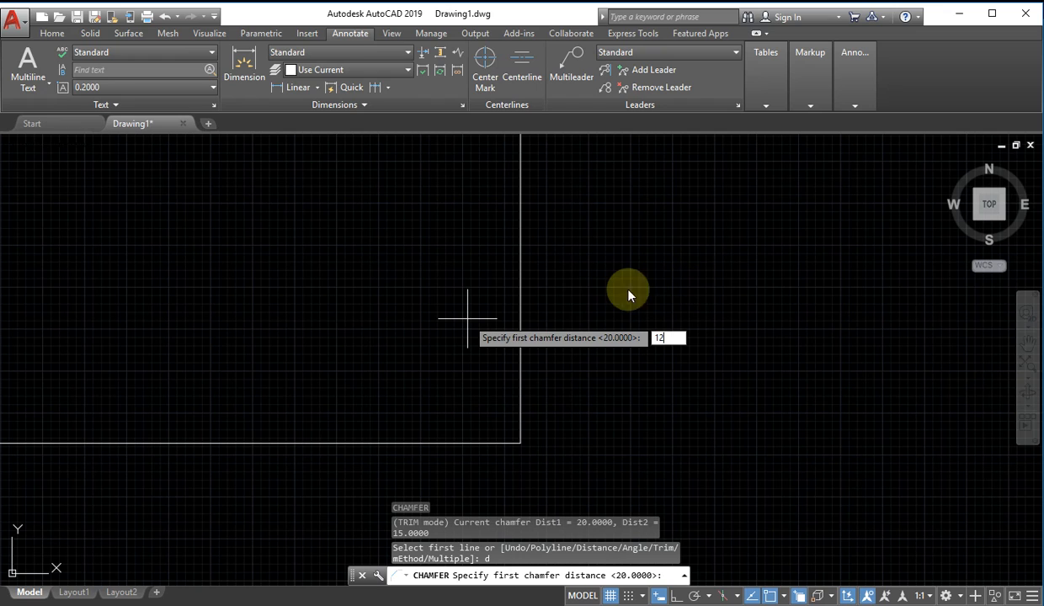
key(Return)
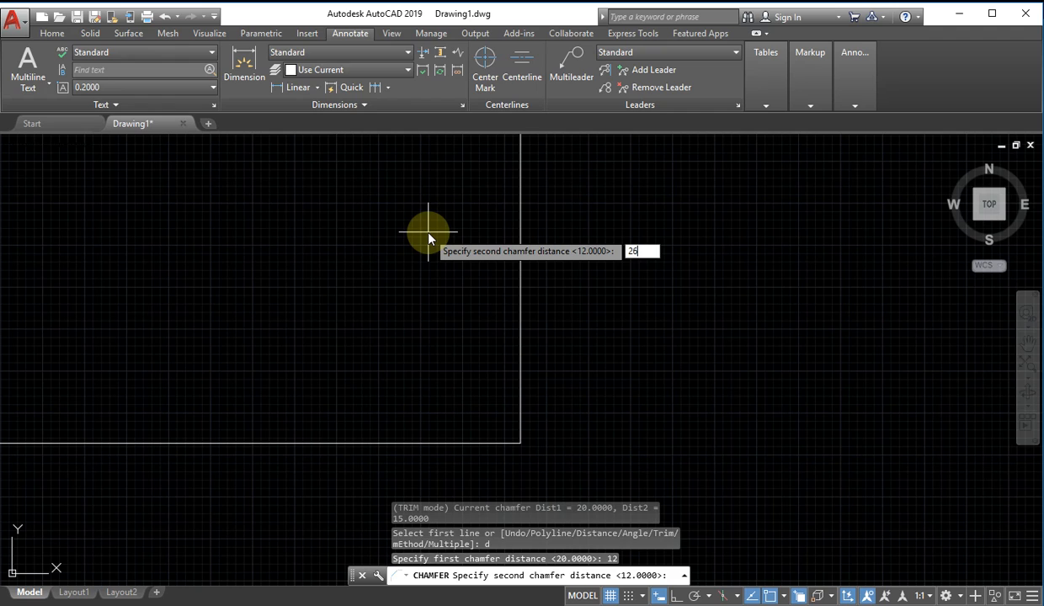
key(Return)
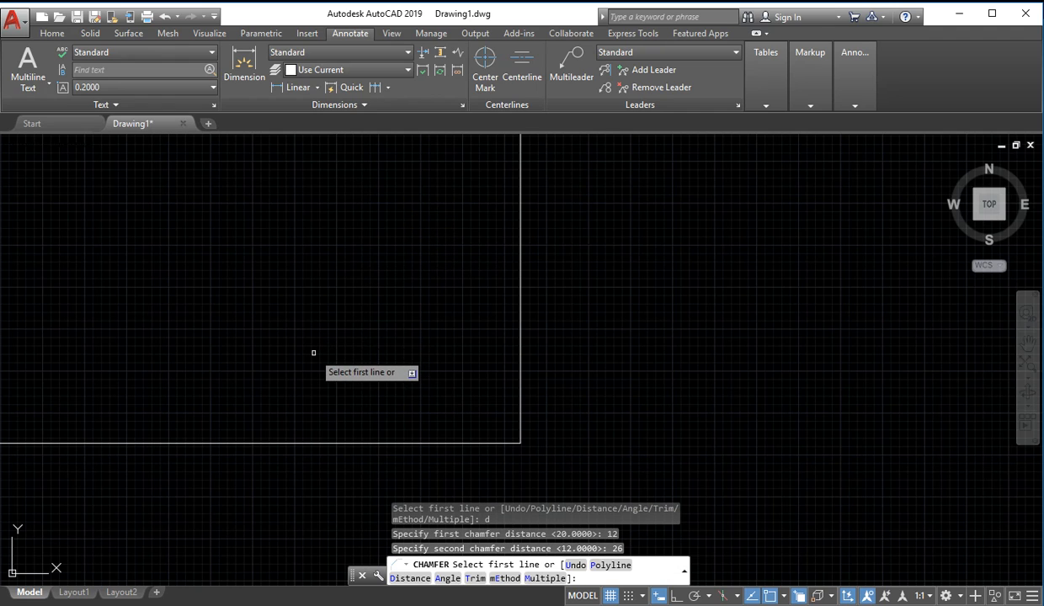
click(344, 441)
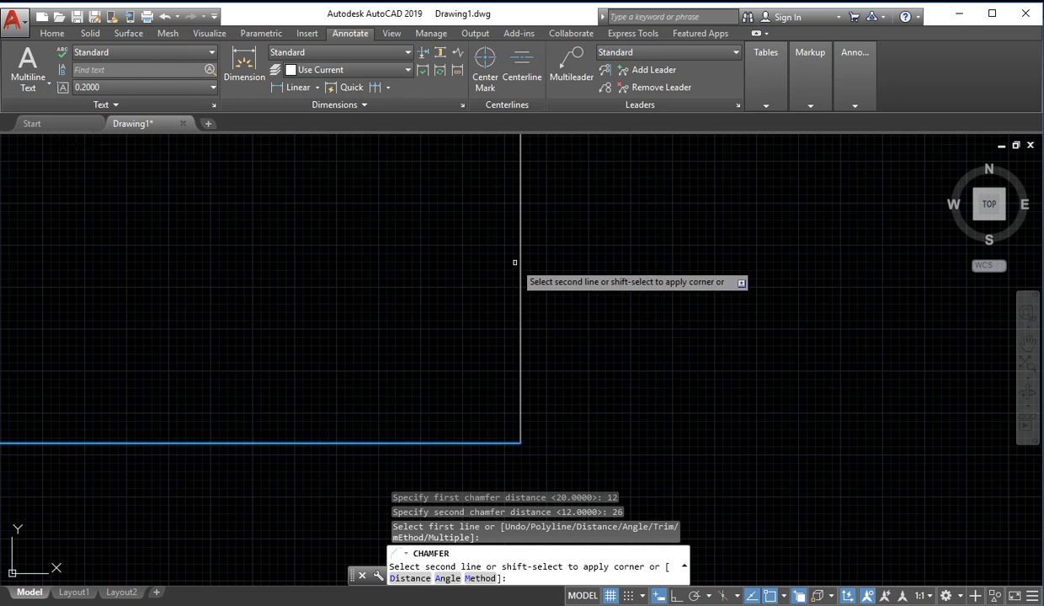
scroll(515, 271, down, 3)
scroll(517, 253, up, 3)
middle_drag(518, 246, 528, 311)
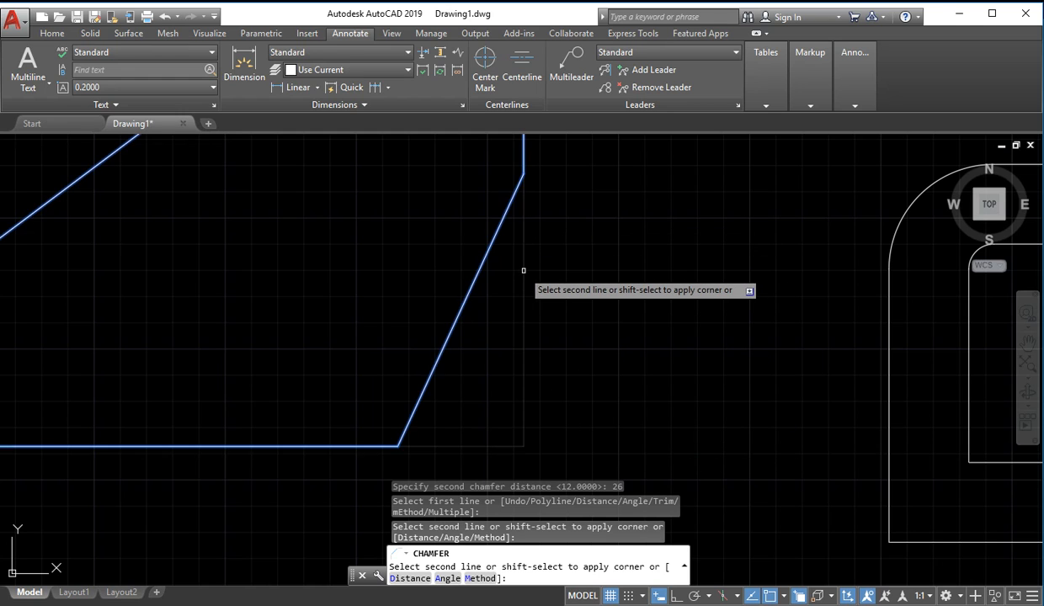
click(523, 177)
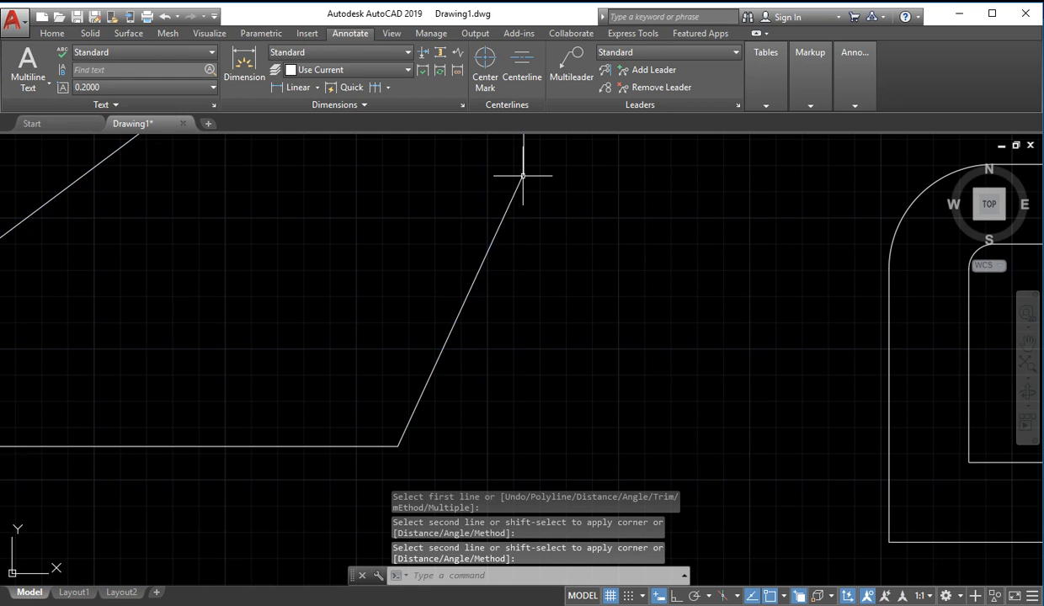
scroll(559, 336, down, 4)
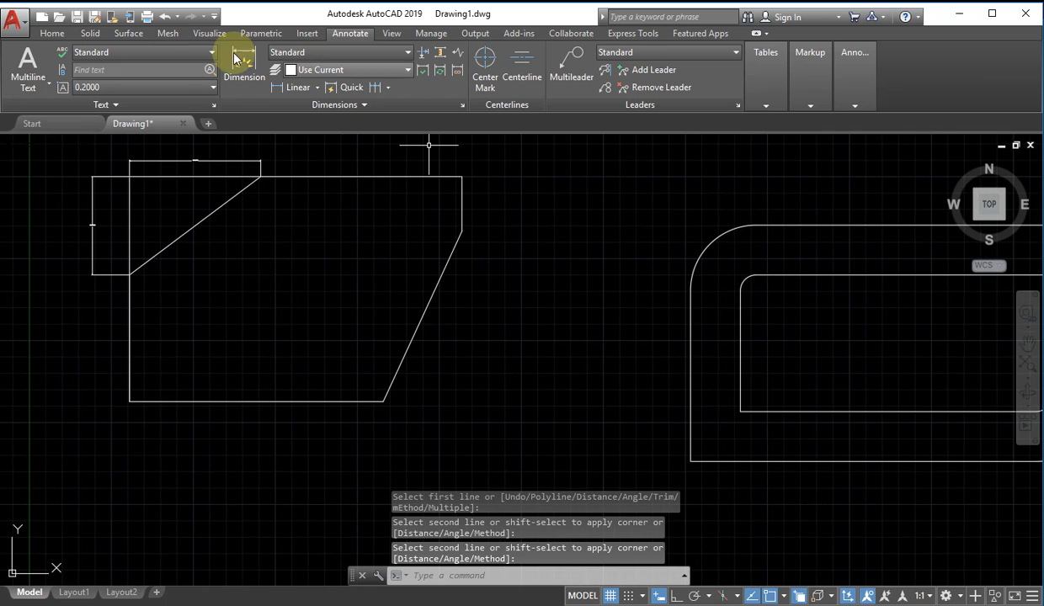
click(295, 86)
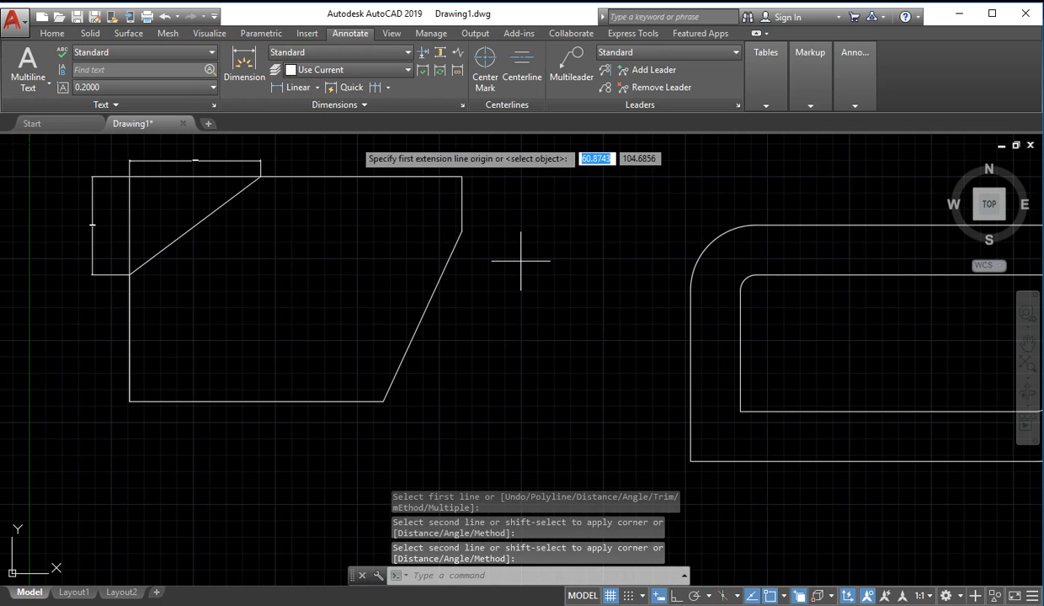
click(461, 229)
key(Escape)
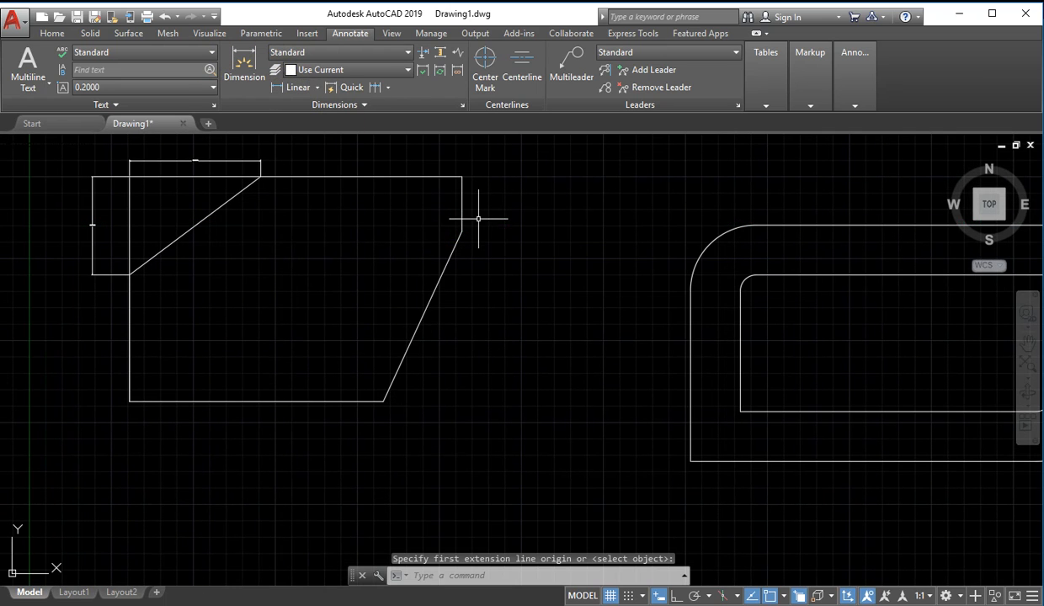
Add a vertical linear dimension between the lower-right chamfer's endpoints, placing it just outside the rectangle's right edge
click(298, 88)
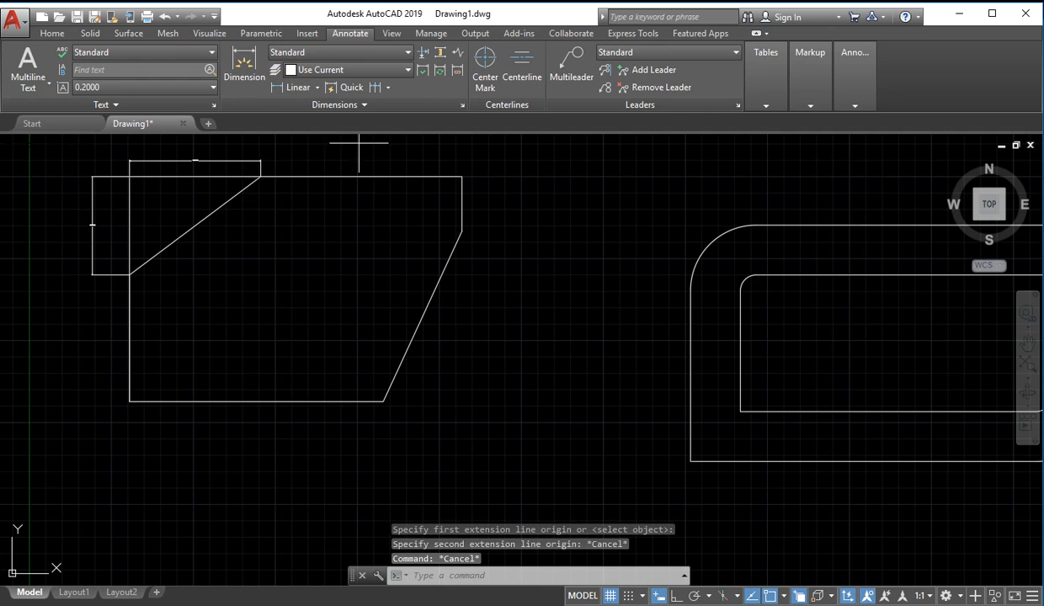
click(461, 229)
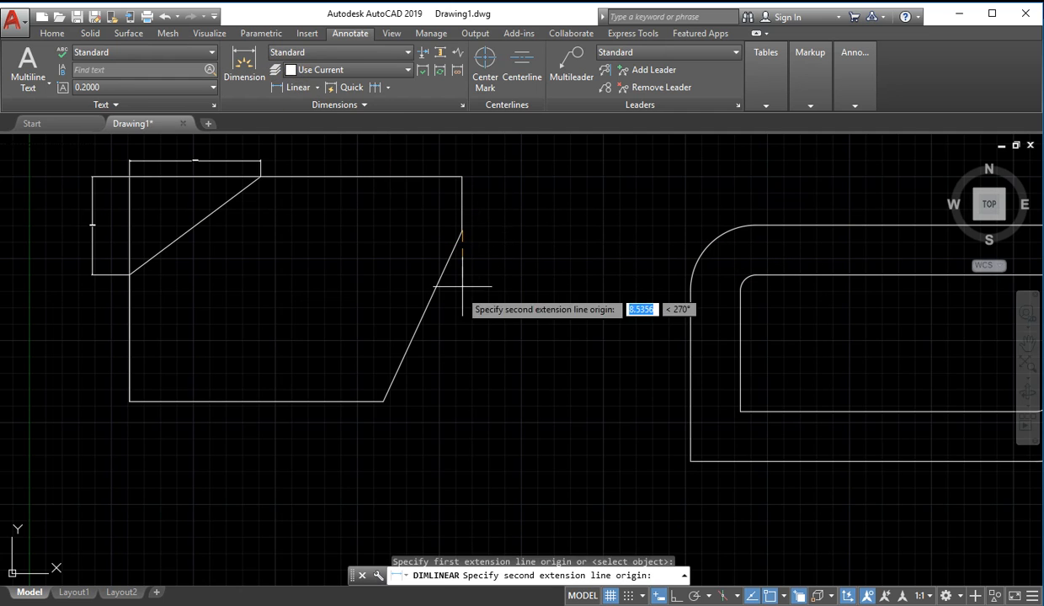
click(383, 401)
click(490, 369)
Add a horizontal linear dimension between the lower-right chamfer's endpoints, placing it just below the rectangle's bottom edge
scroll(505, 345, up, 5)
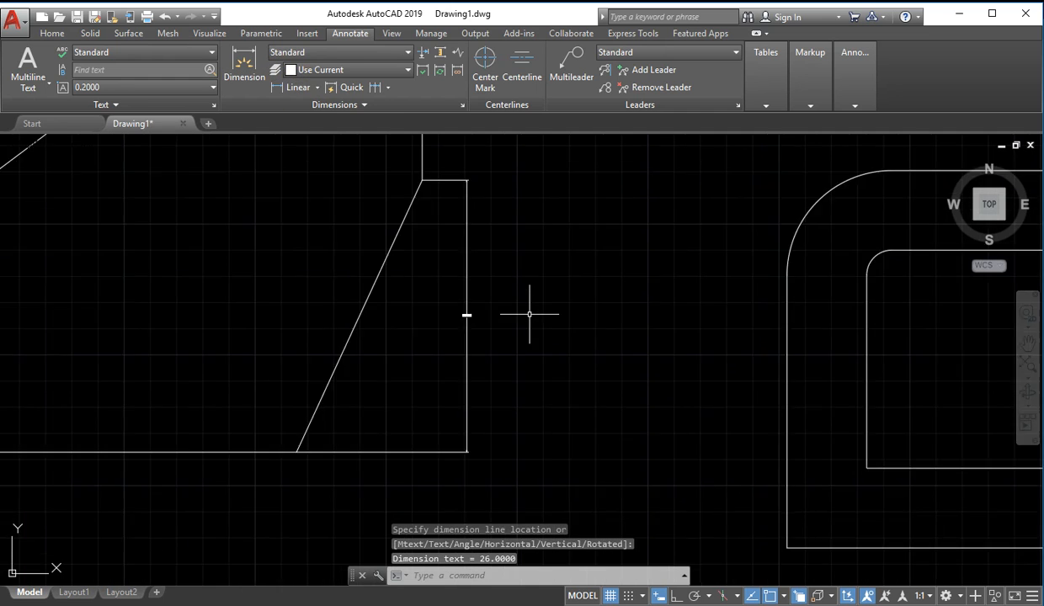
middle_drag(363, 365, 530, 333)
click(277, 88)
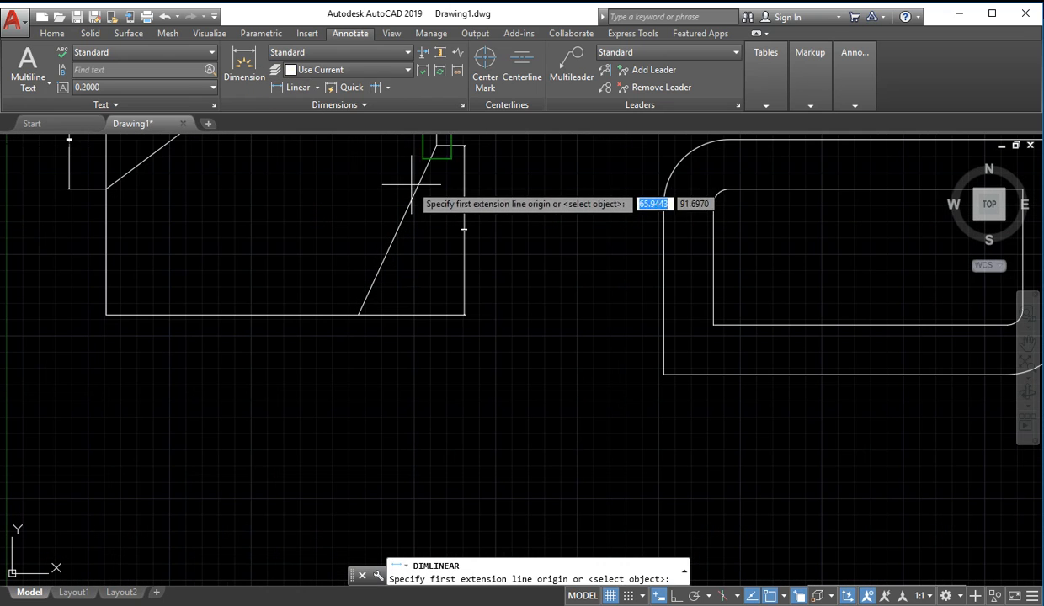
click(436, 145)
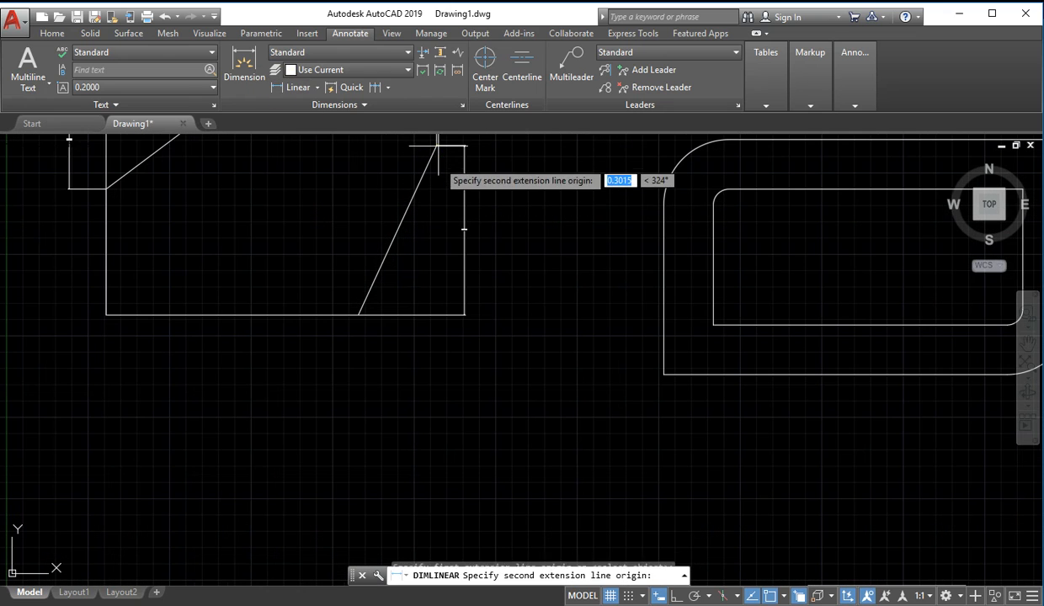
click(358, 315)
click(410, 349)
scroll(404, 357, up, 6)
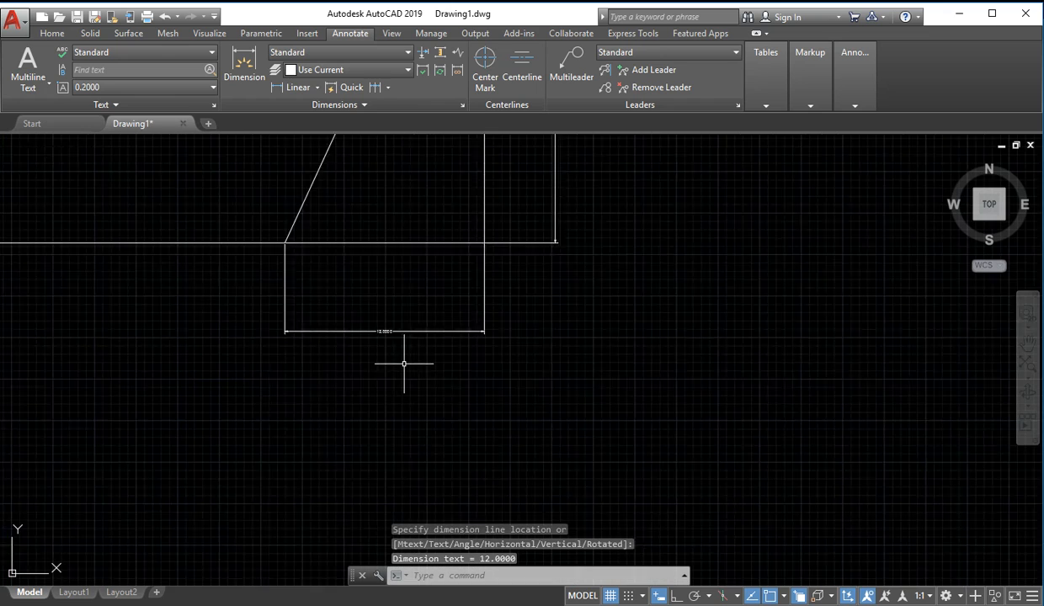
Delete the two linear dimensions at the lower-right chamfer and the two at the upper-left chamfer
scroll(388, 321, down, 8)
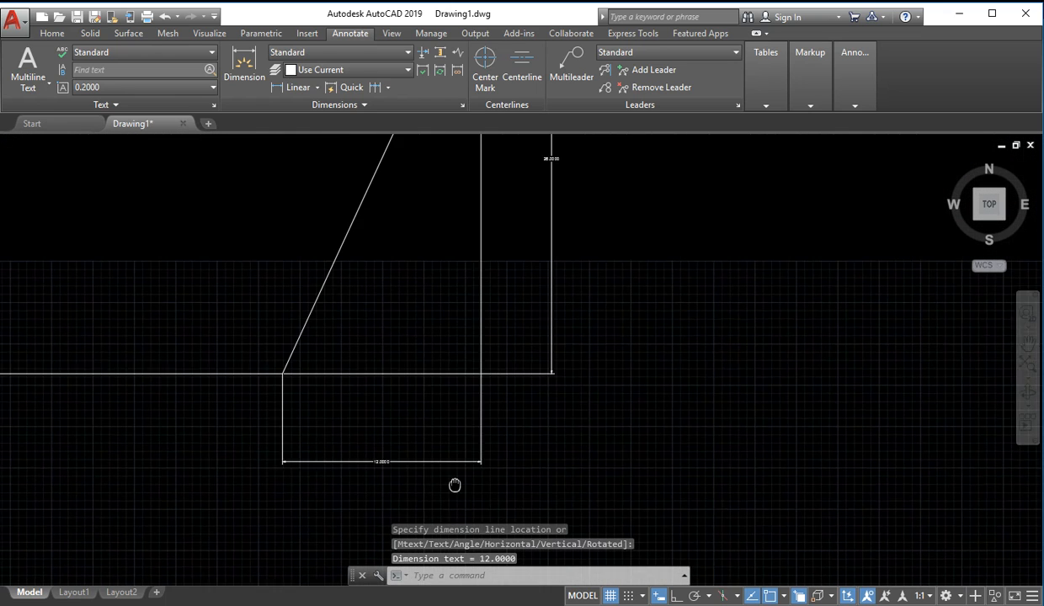
click(595, 315)
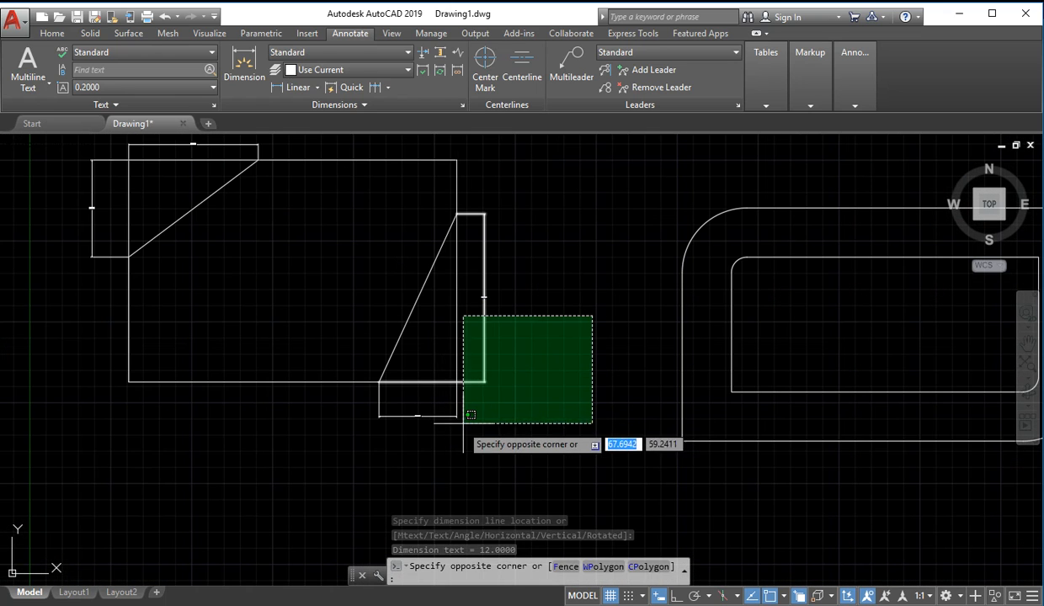
click(449, 428)
key(Delete)
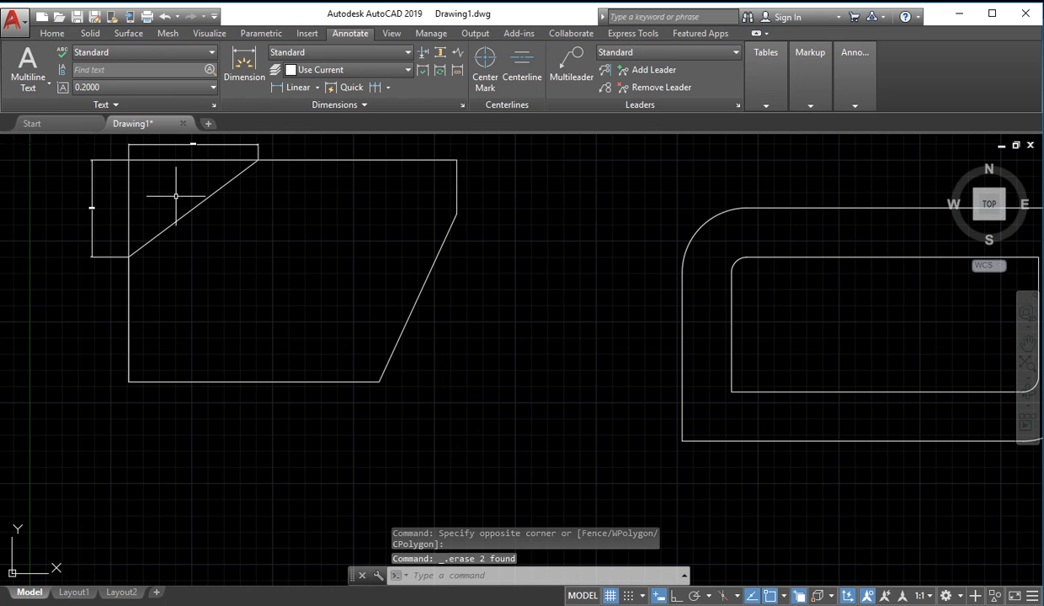
click(175, 198)
click(51, 210)
key(Delete)
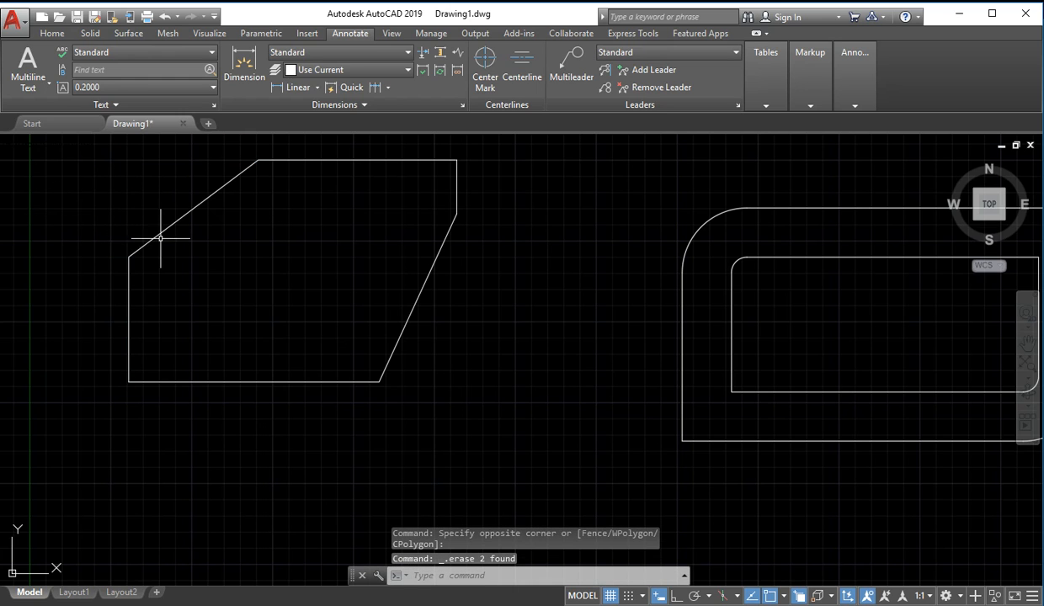
scroll(278, 312, down, 5)
scroll(322, 320, up, 5)
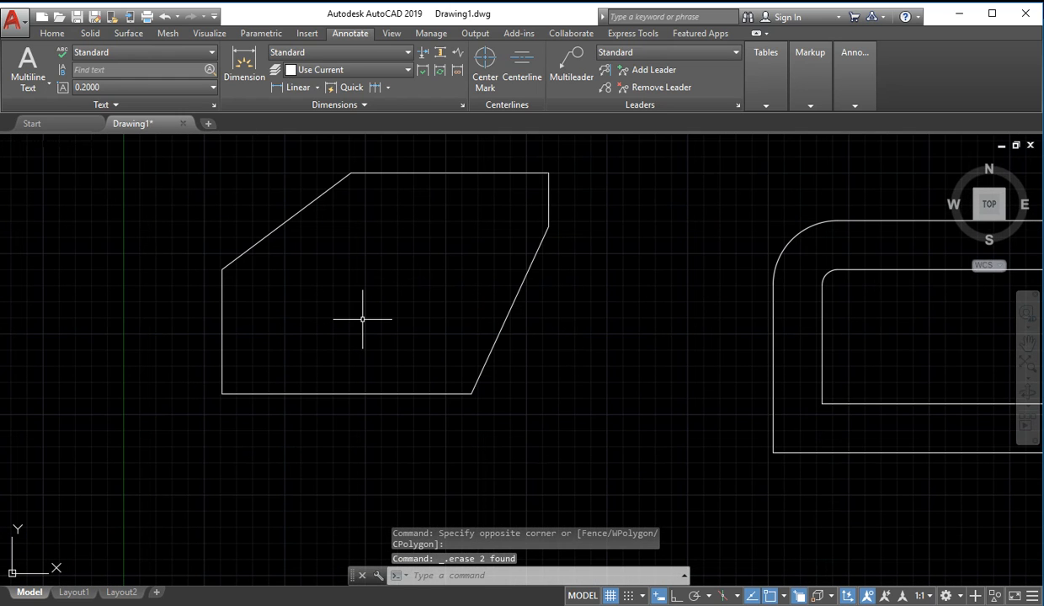